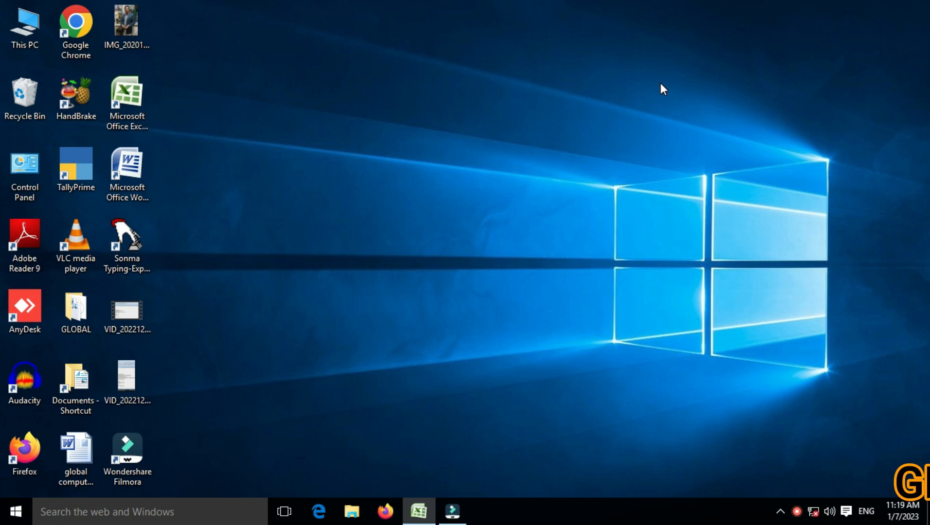
Refresh the desktop and switch to the INT workbook in Microsoft Excel
right_click(332, 90)
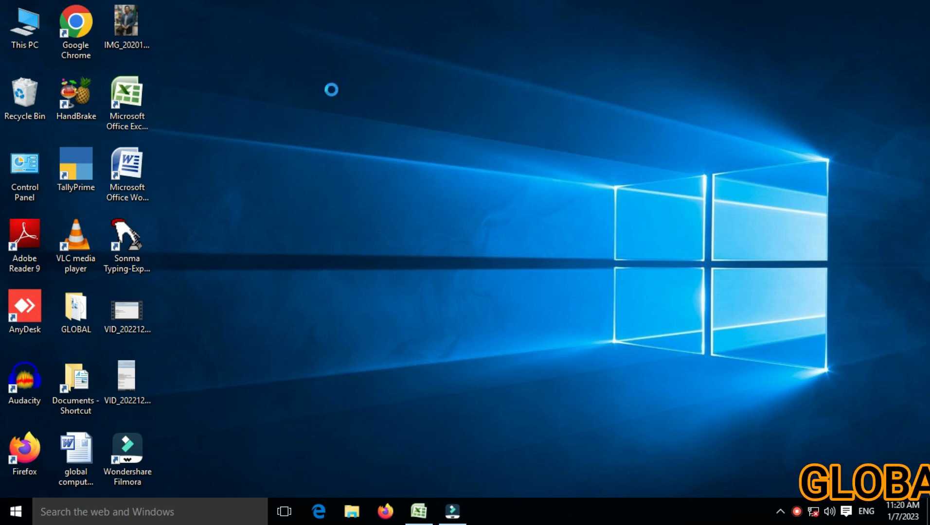
click(352, 129)
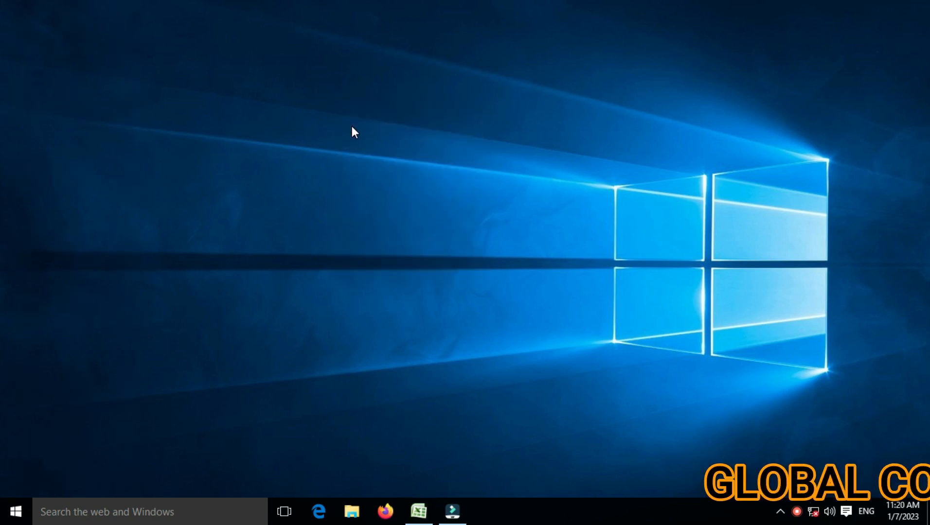
click(421, 515)
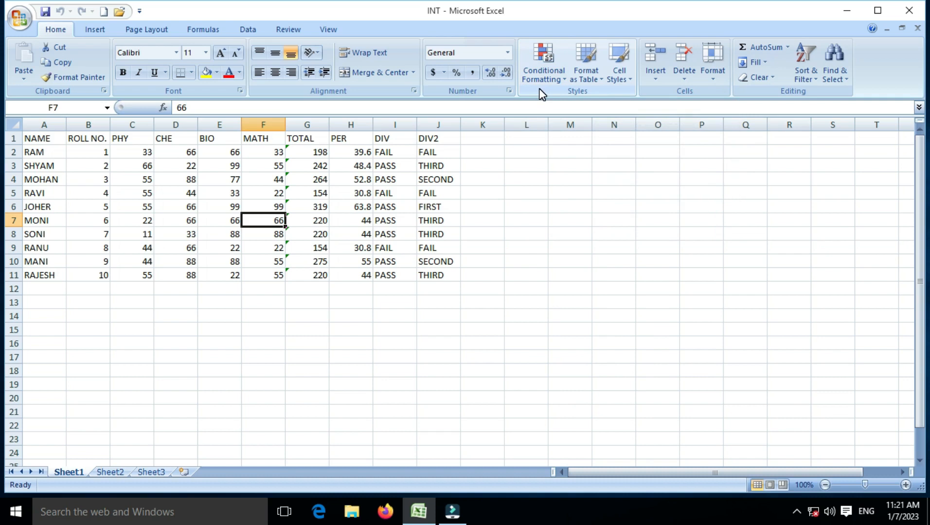
click(564, 79)
mouse_move(559, 106)
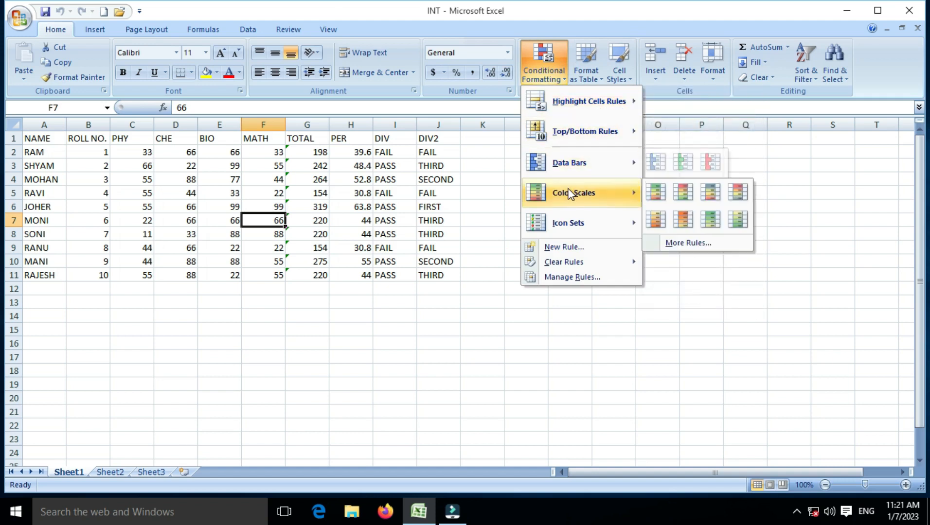
mouse_move(566, 214)
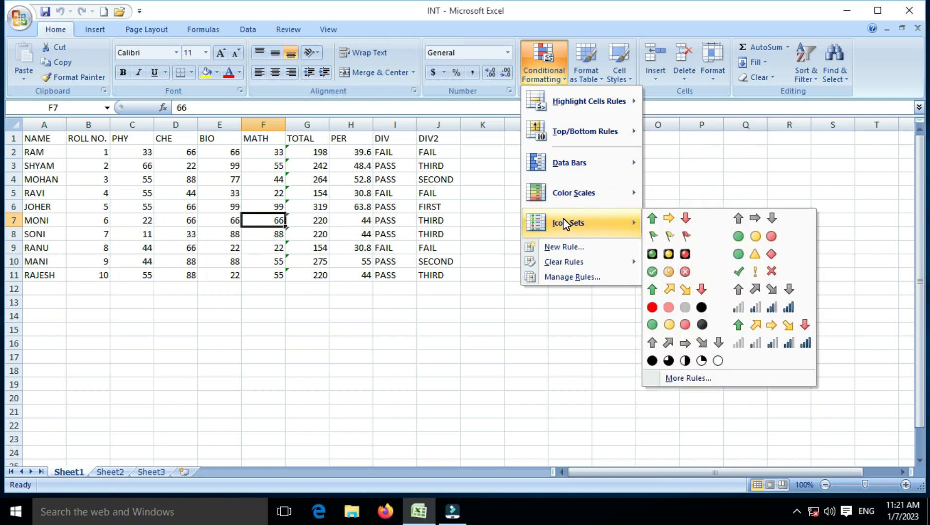
click(398, 235)
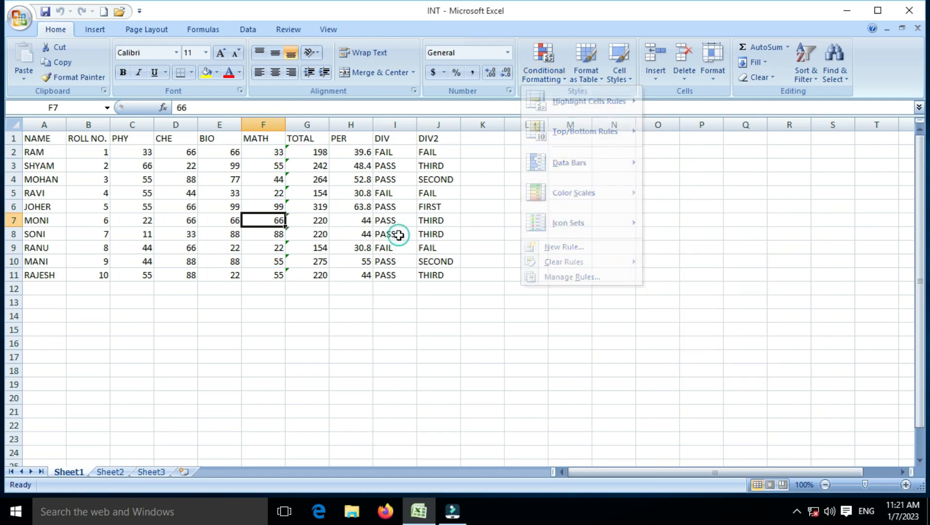
Set up a Greater Than conditional formatting rule on the whole table A1:J11 with a threshold of 200
drag(139, 152, 322, 278)
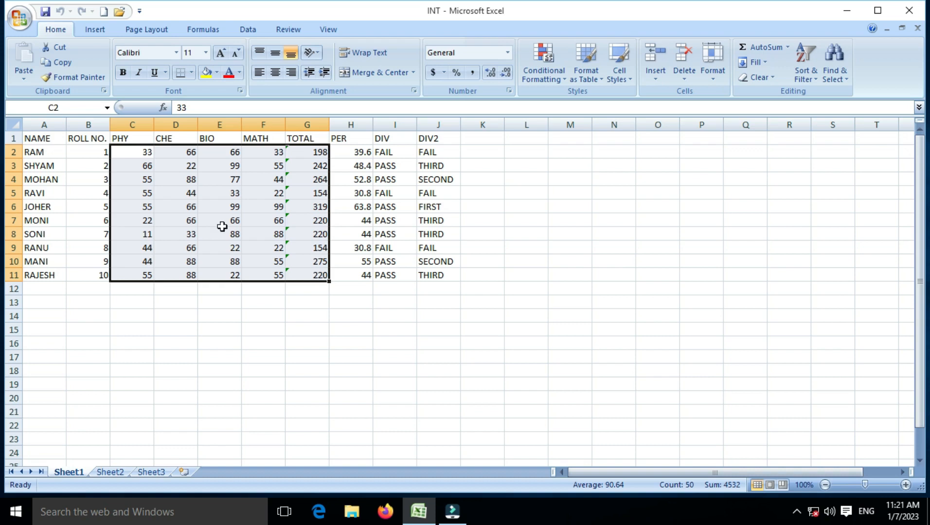
click(63, 141)
drag(62, 141, 442, 269)
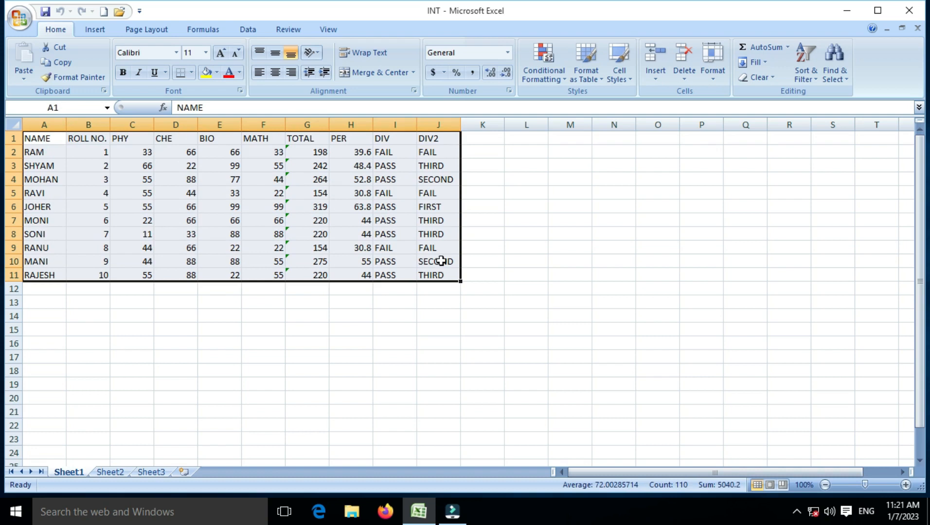
click(559, 70)
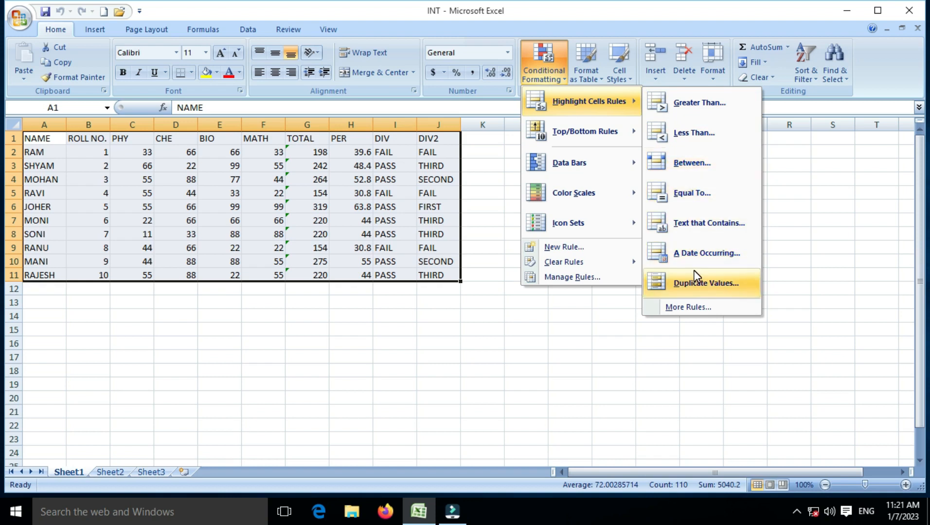
click(700, 113)
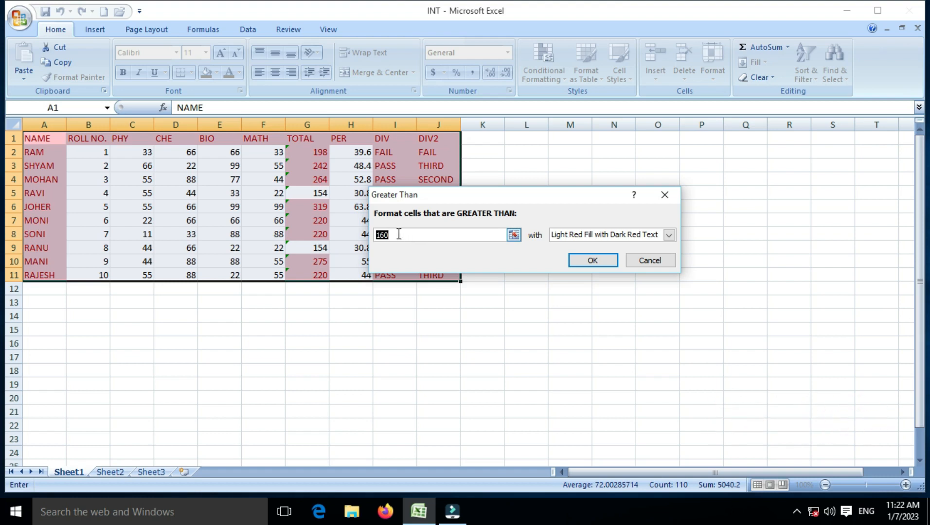
click(398, 234)
key(BackSpace)
key(BackSpace)
key(BackSpace)
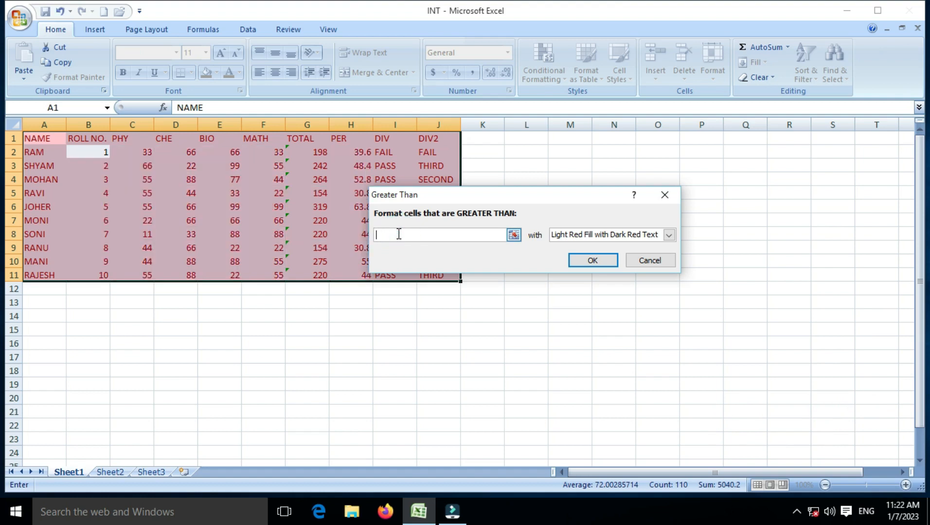
text(200)
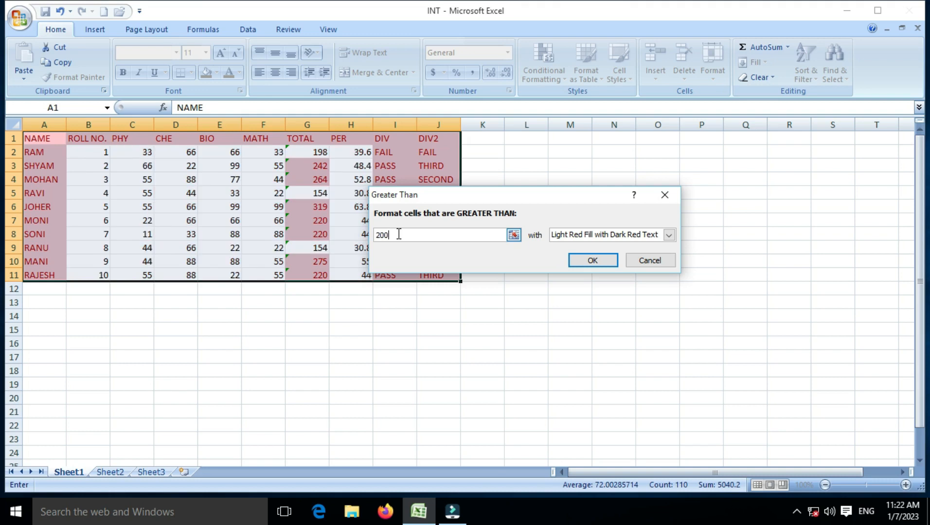
Change the Greater Than threshold to 250 and apply the rule with Light Red Fill
drag(458, 195, 560, 202)
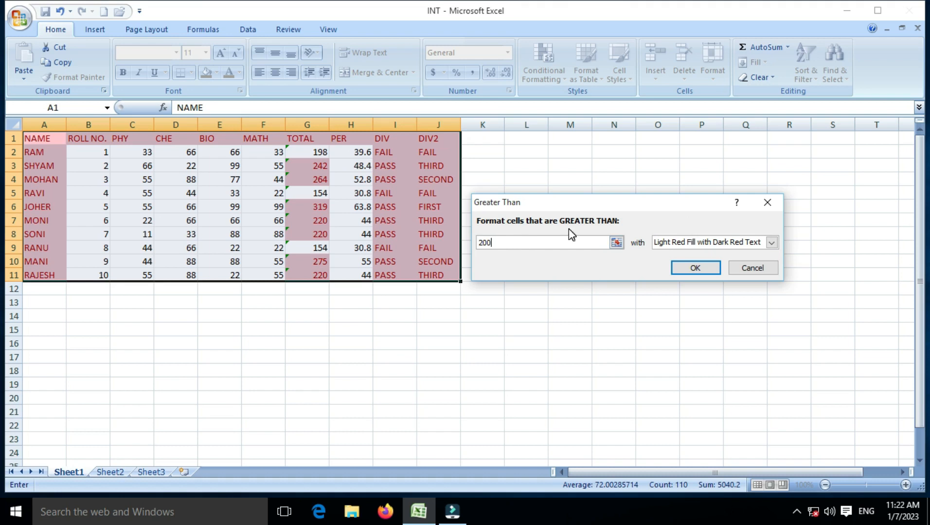
key(BackSpace)
key(BackSpace)
key(BackSpace)
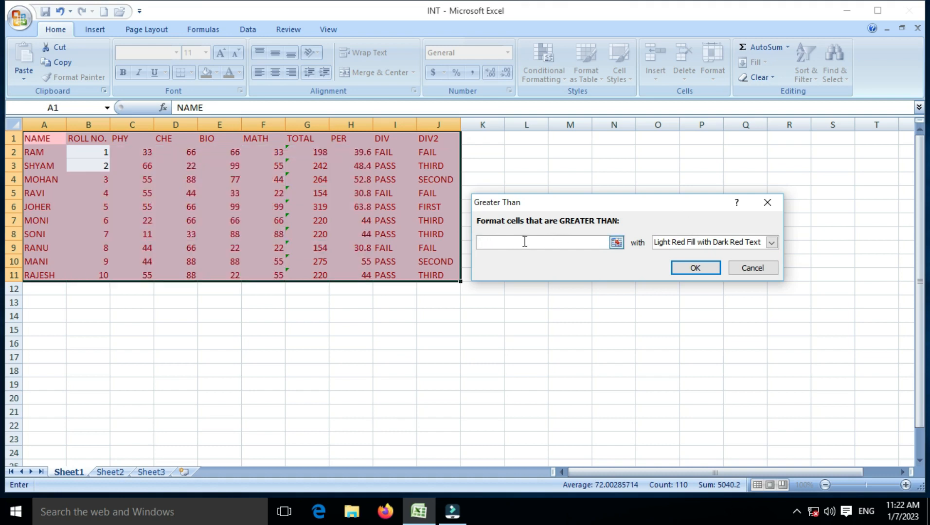
text(250)
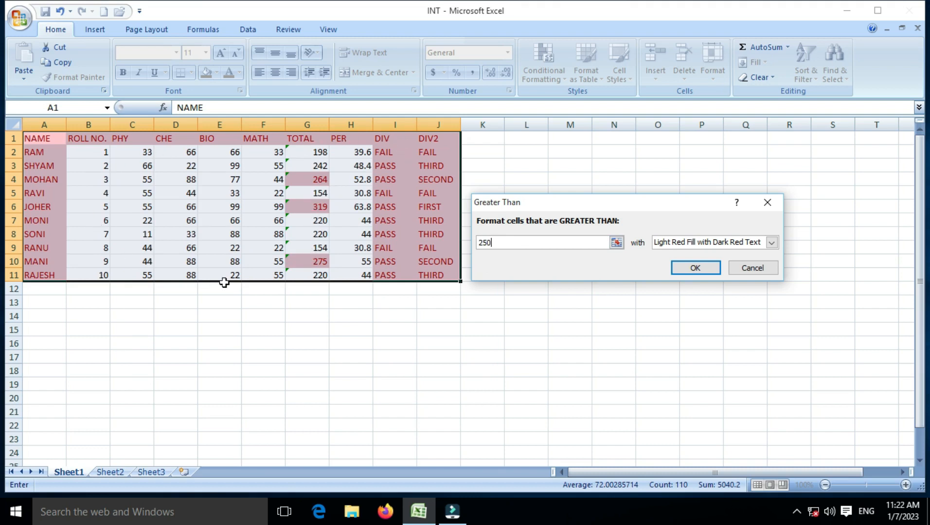
click(773, 246)
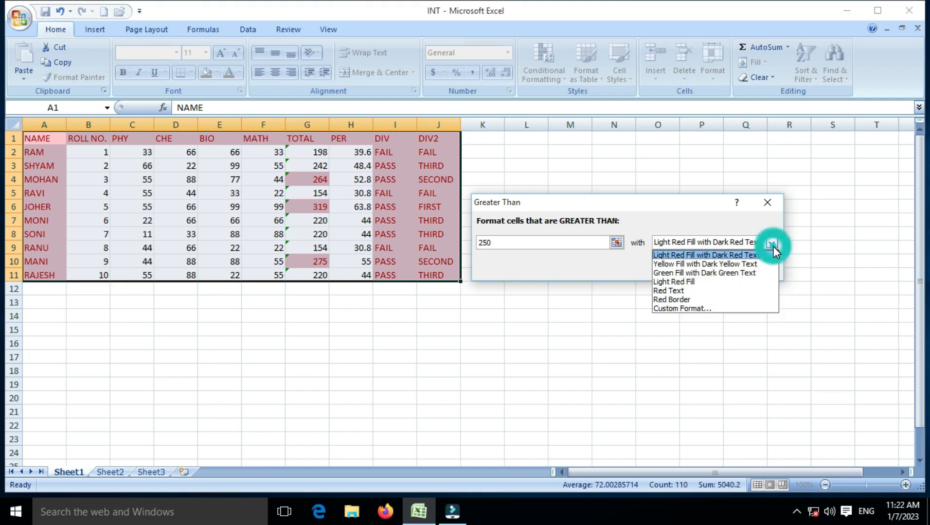
click(711, 282)
click(703, 266)
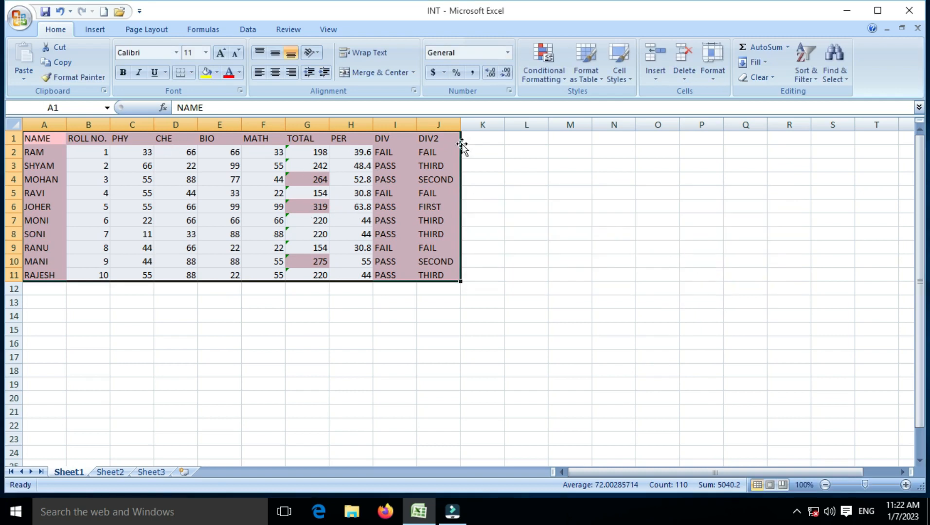
Undo the Greater Than highlighting on the table
click(559, 75)
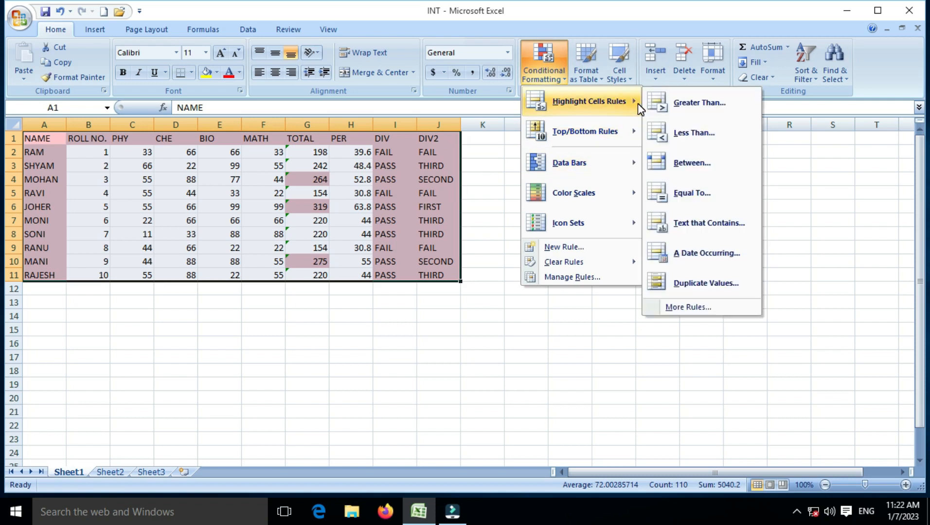
click(419, 182)
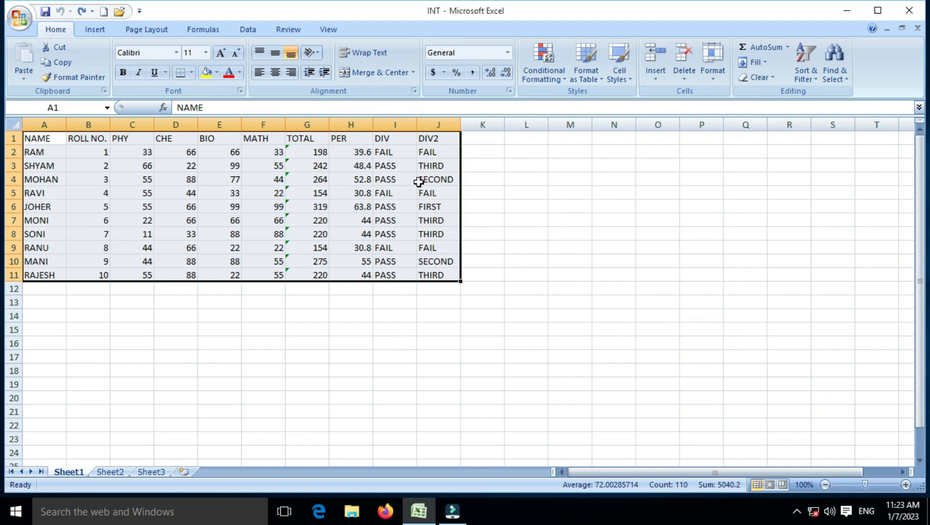
click(262, 181)
Select the marks, totals and percentages in the range C2:H11
click(140, 152)
drag(140, 152, 303, 276)
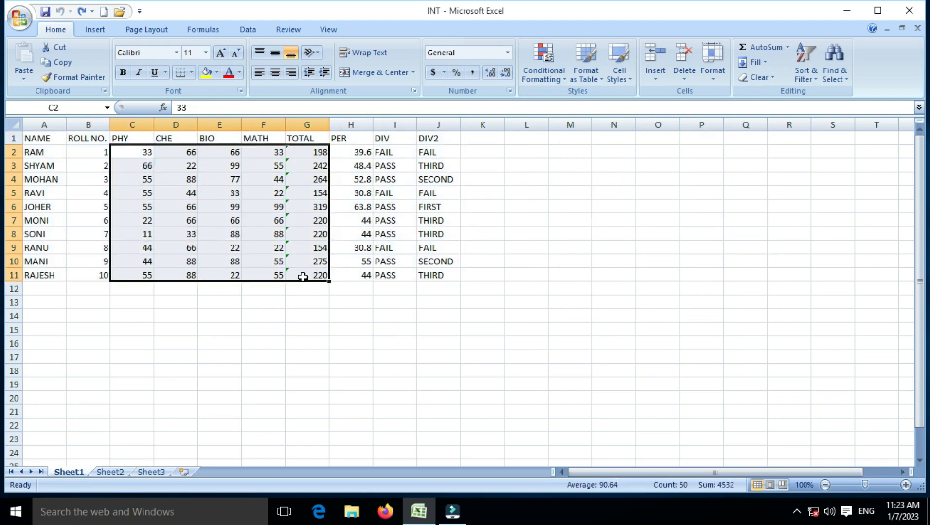
key(shift+Right)
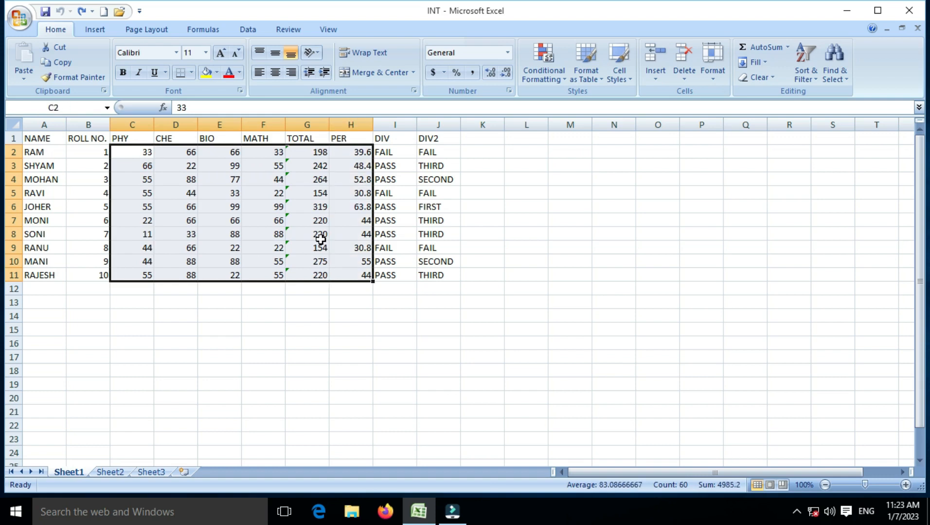
Try a Less Than 200 highlighting rule on C2:H11 with Yellow Fill with Dark Yellow Text, and undo it
click(543, 67)
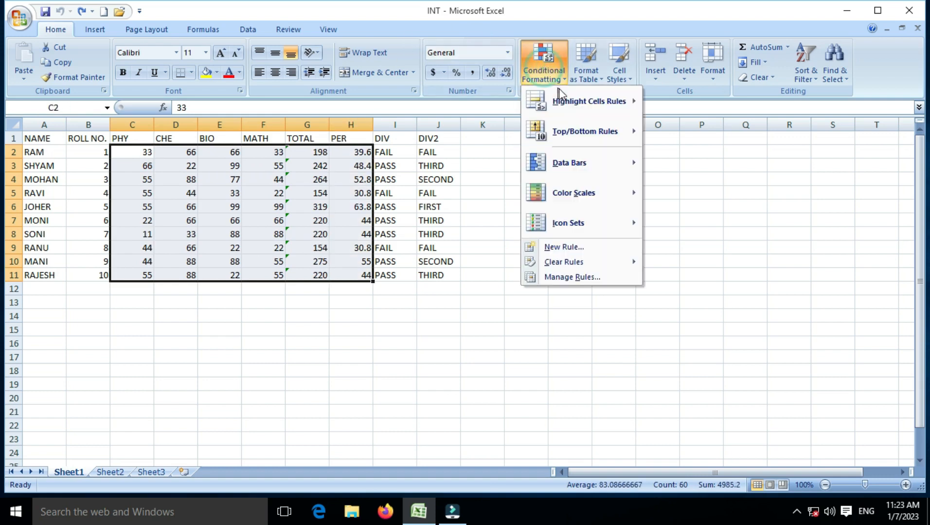
mouse_move(567, 101)
click(676, 131)
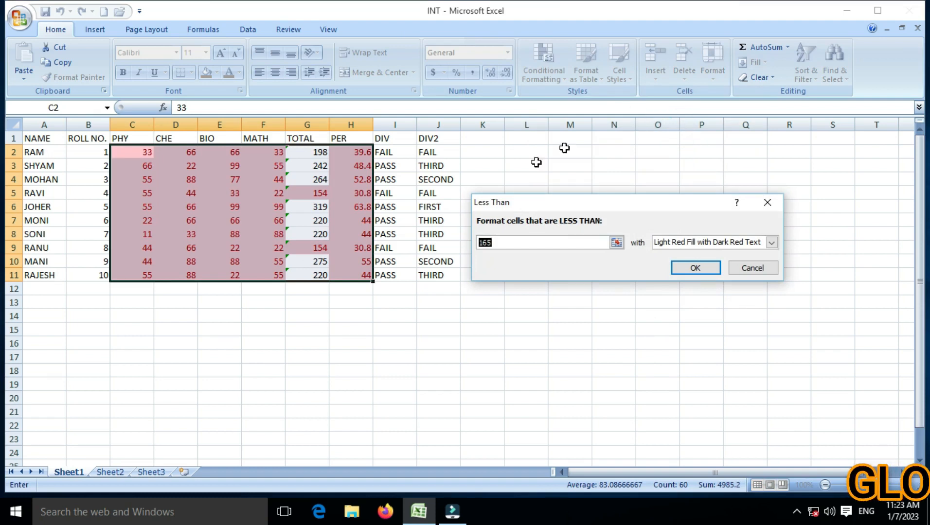
click(508, 245)
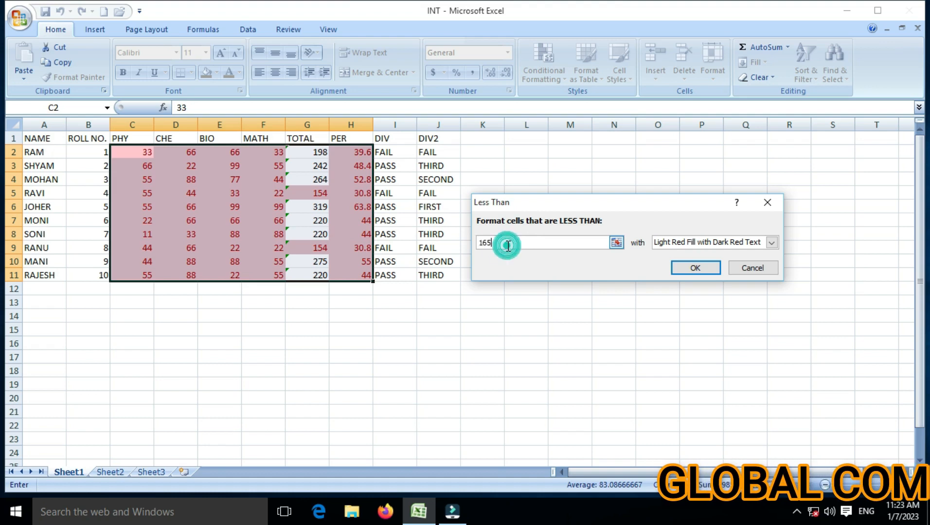
key(BackSpace)
key(BackSpace)
key(BackSpace)
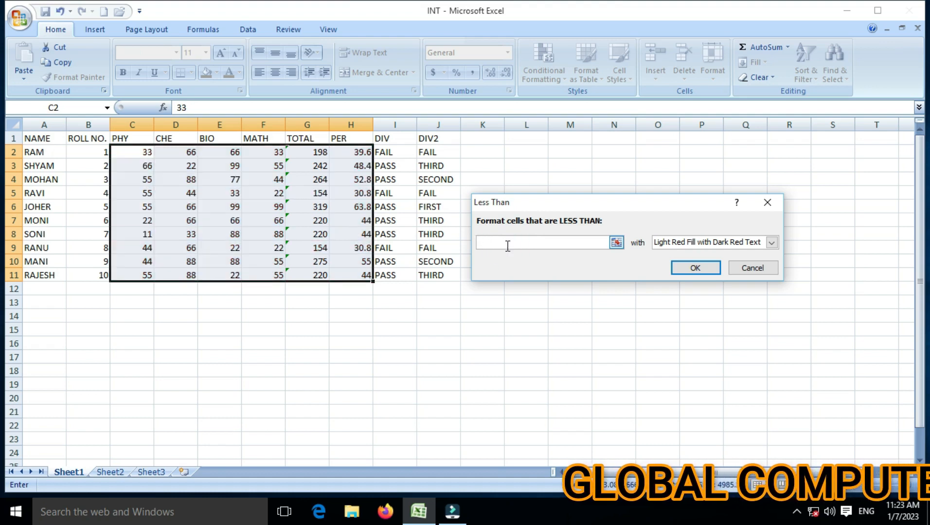
text(200)
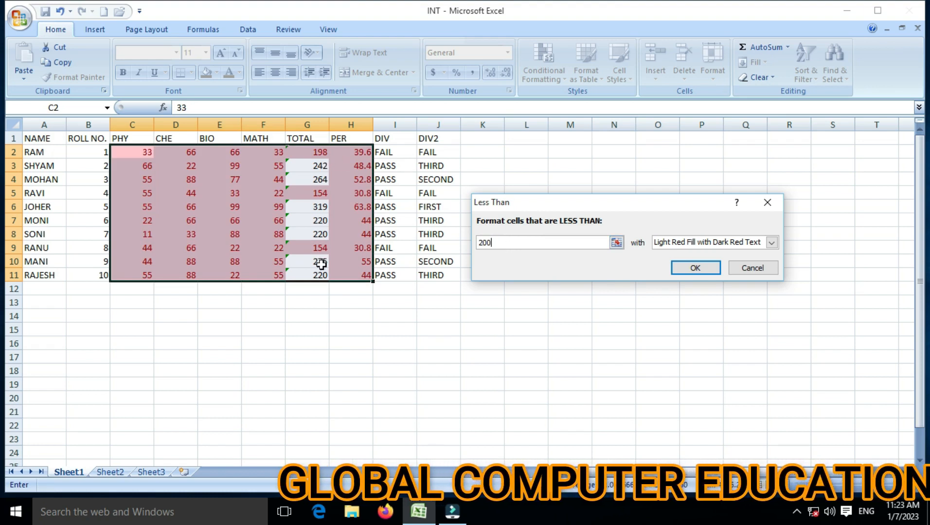
click(772, 244)
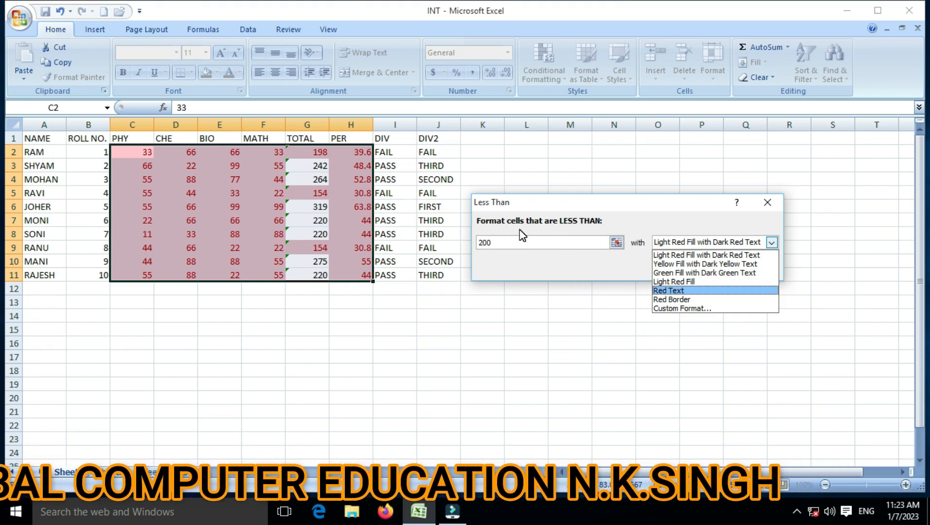
click(700, 263)
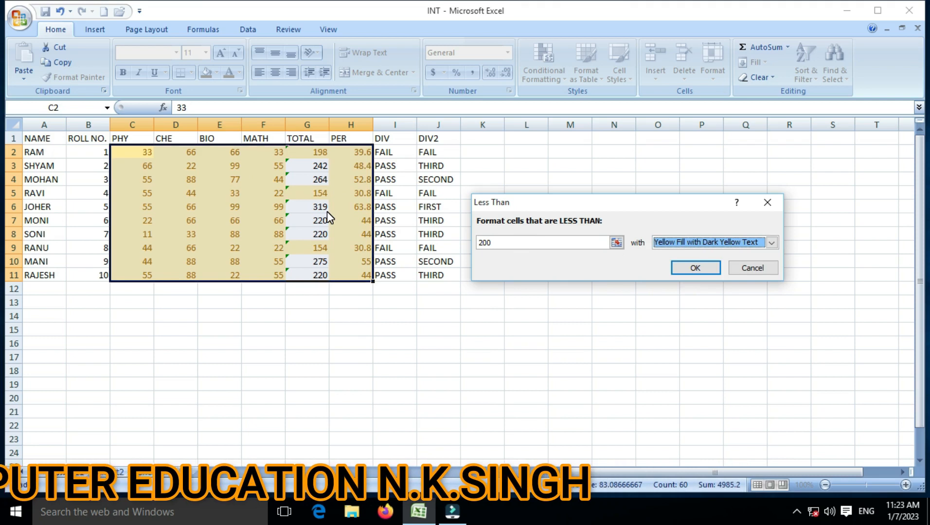
click(694, 267)
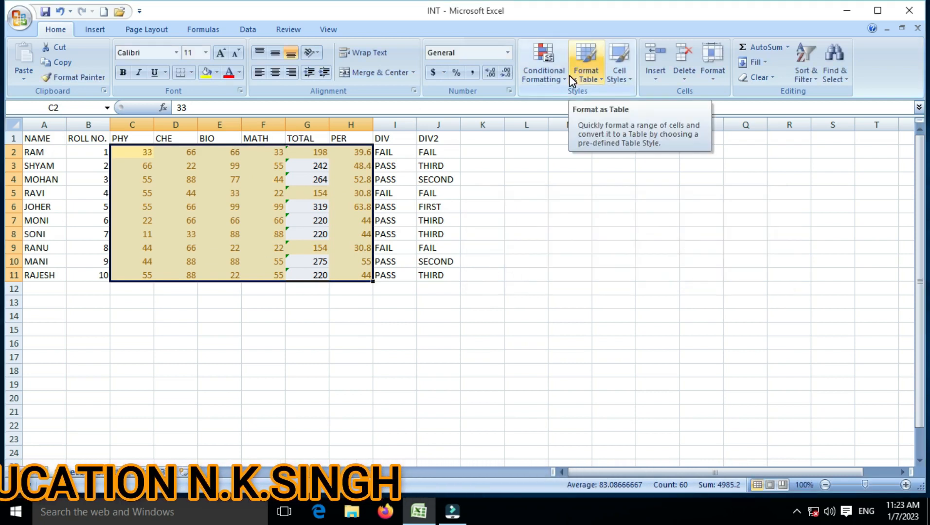
key(ctrl+z)
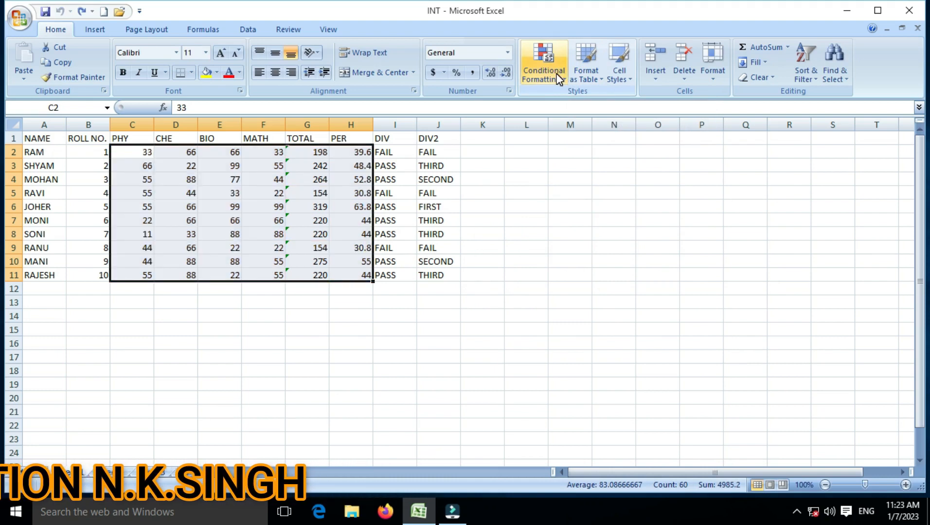
Start a Between highlighting rule on C2:H11 with limits of 50 and 100
click(558, 78)
mouse_move(584, 103)
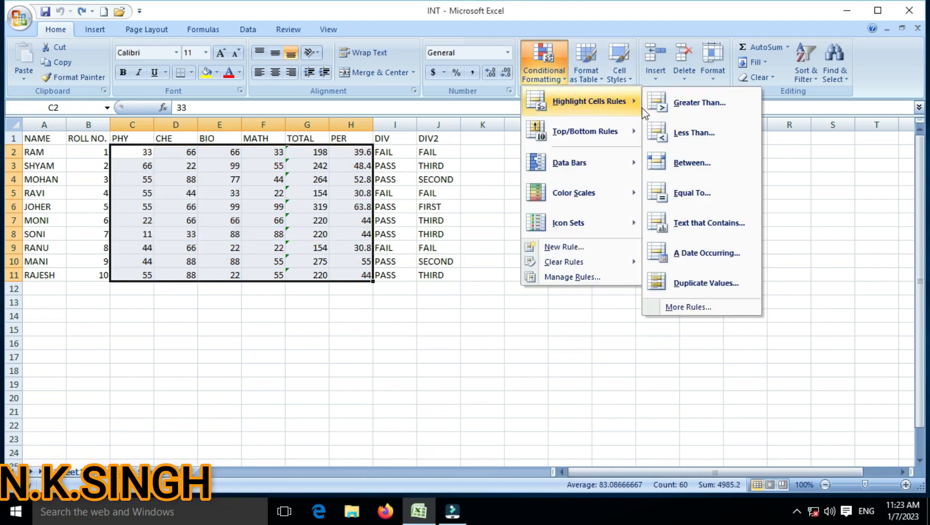
click(675, 165)
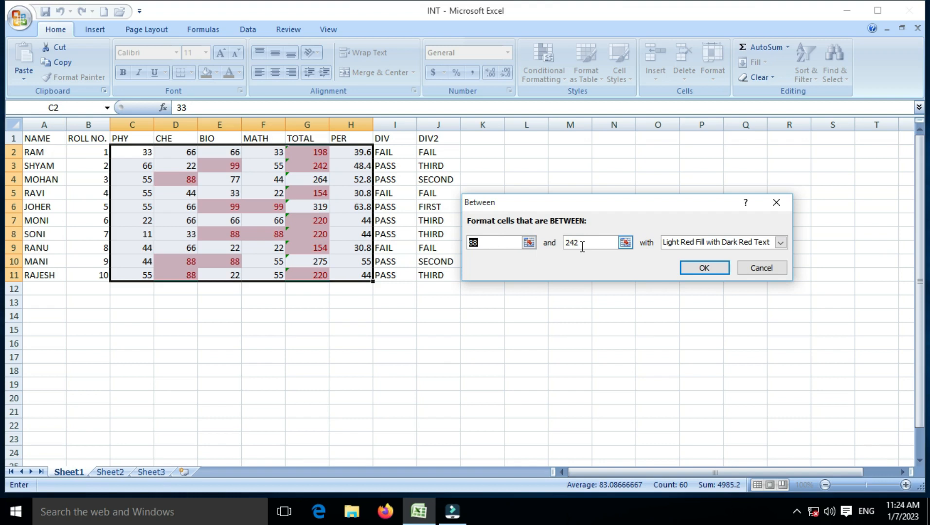
click(484, 244)
key(BackSpace)
key(BackSpace)
text(50)
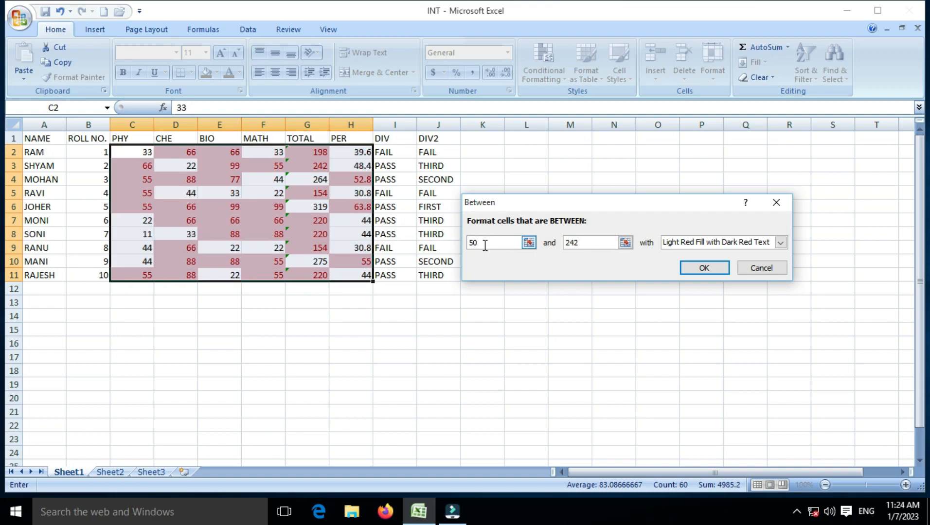
click(579, 242)
key(BackSpace)
key(BackSpace)
key(BackSpace)
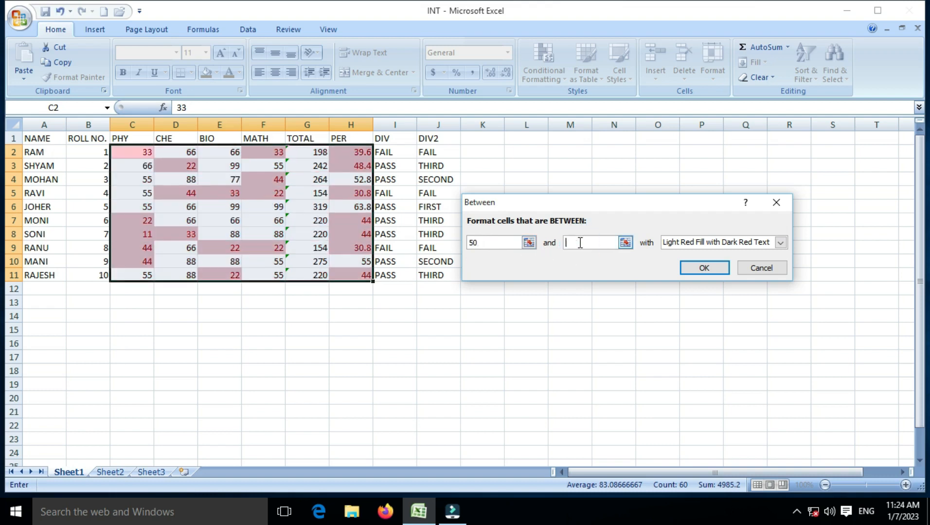
text(100)
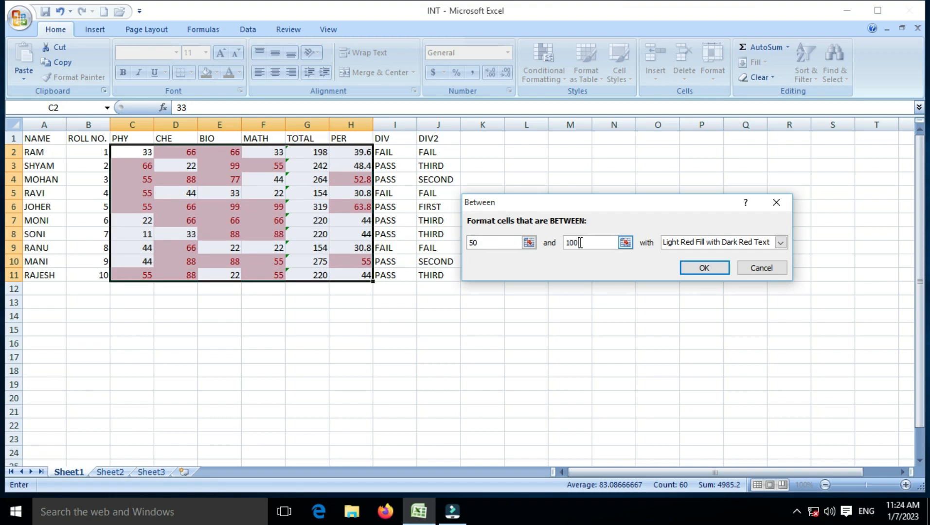
Preview the Between rule with Red Border, Green Fill with Dark Green Text and Light Red Fill, and cancel the rule
click(780, 243)
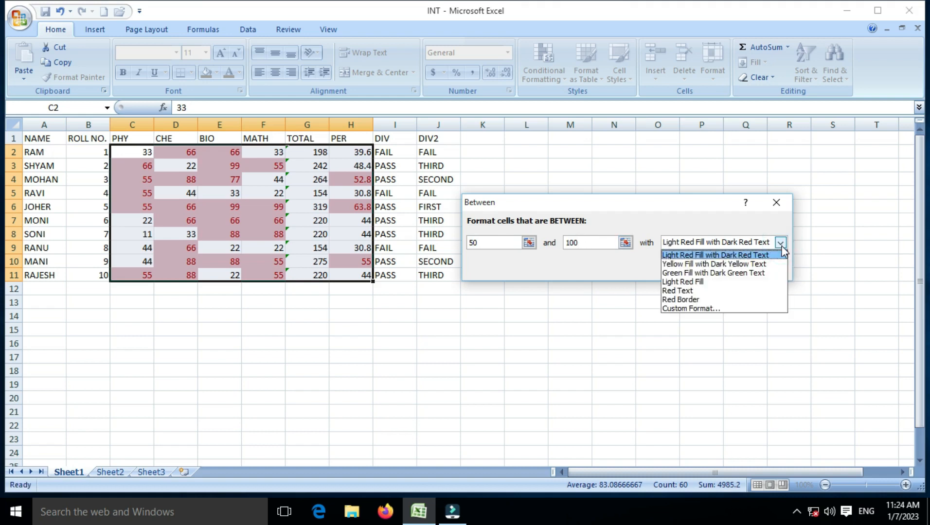
click(701, 295)
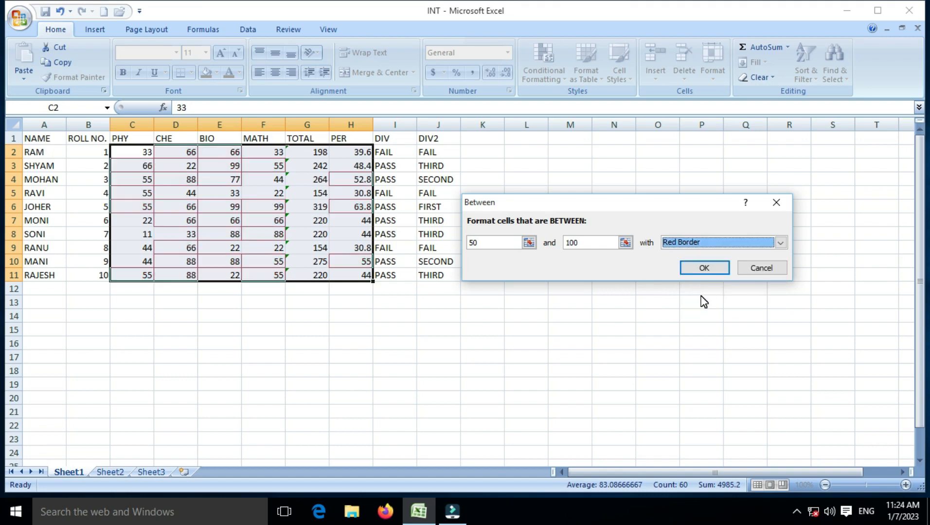
click(781, 242)
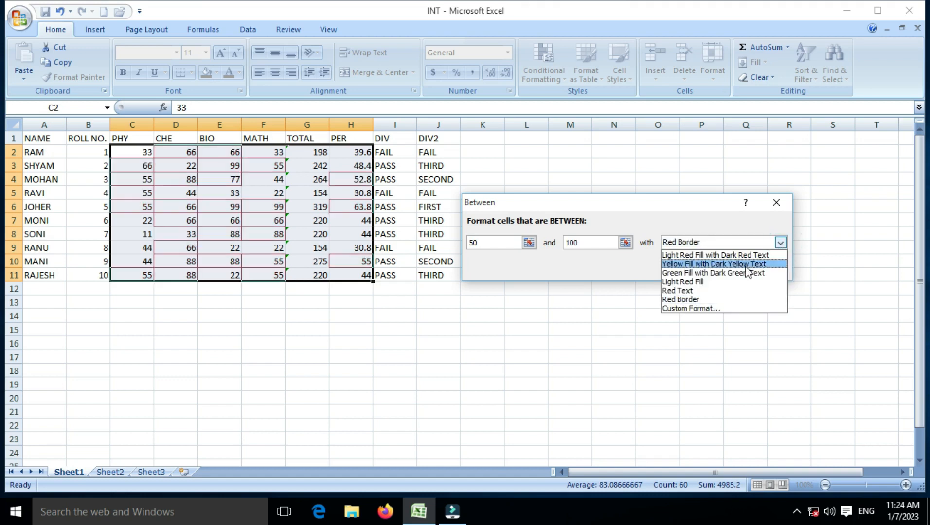
click(733, 274)
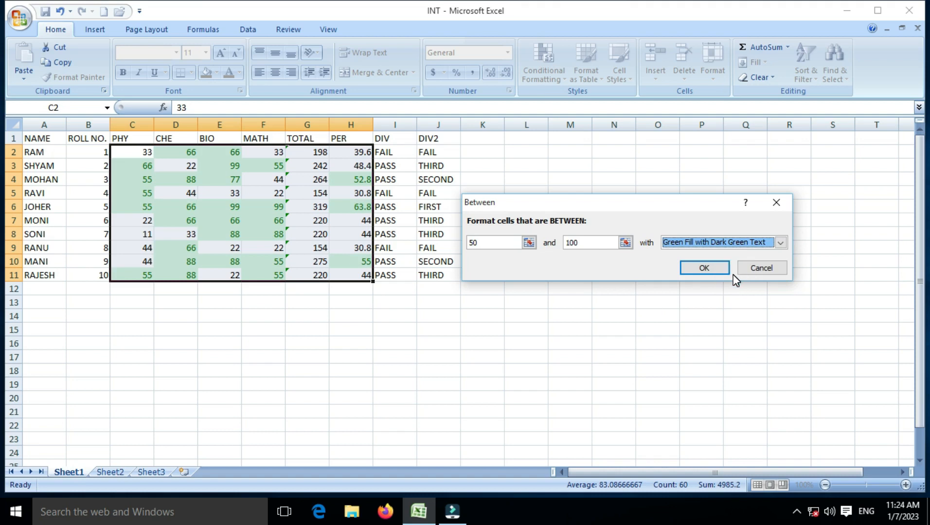
click(781, 242)
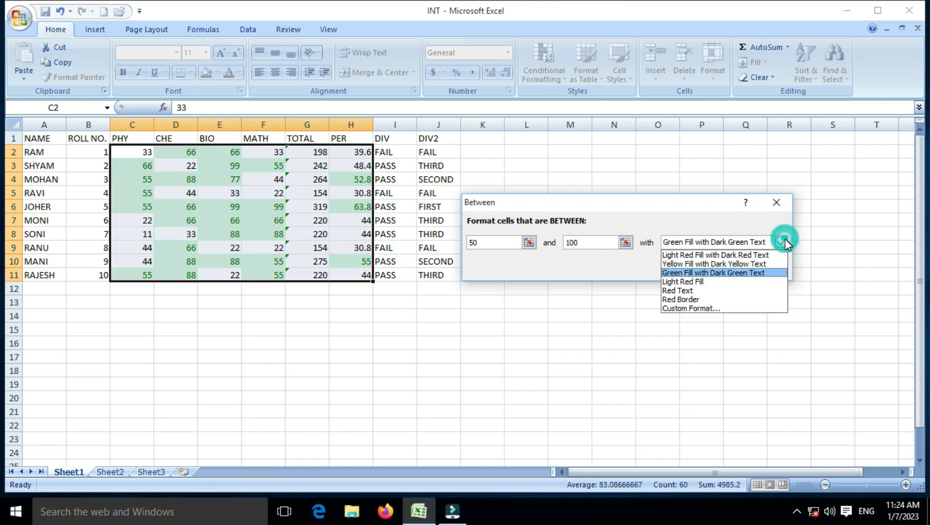
click(691, 282)
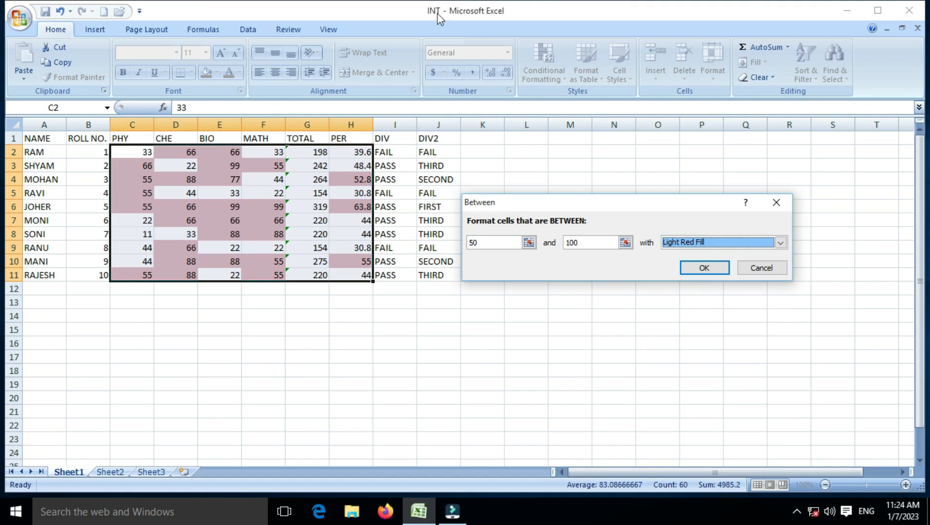
click(743, 268)
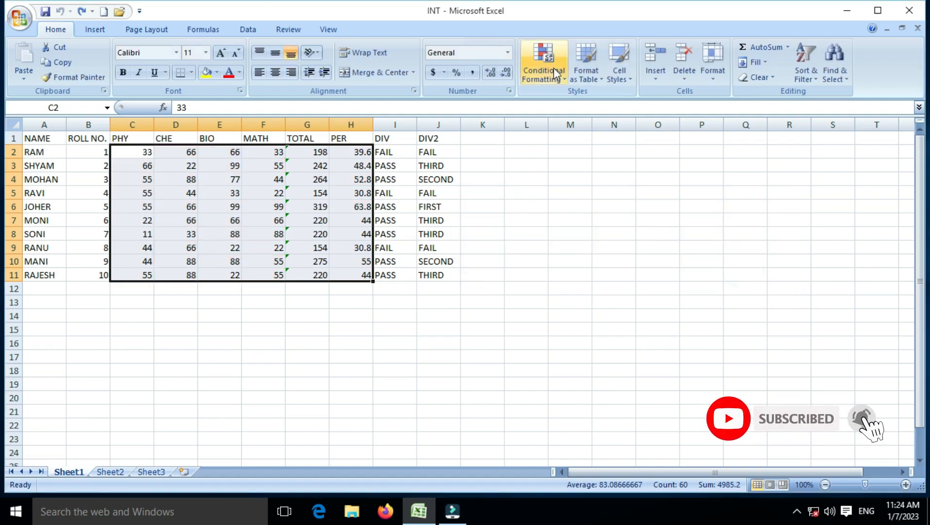
Highlight cells equal to 242 in C2:H11 using Light Red Fill with Dark Red Text
click(564, 84)
mouse_move(571, 101)
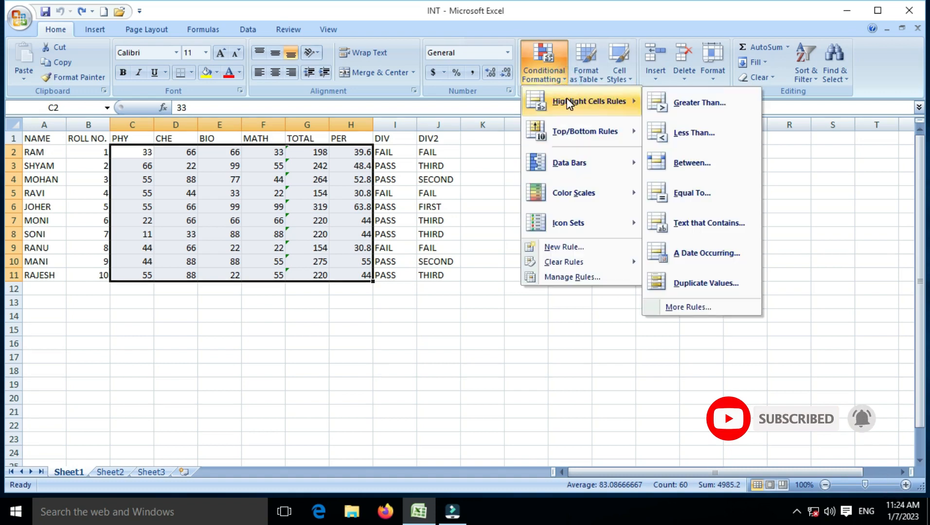
click(688, 193)
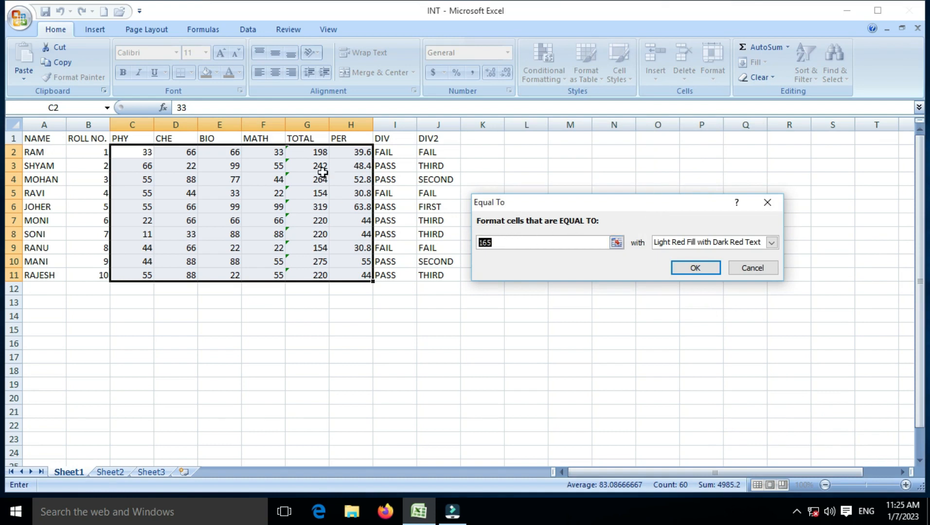
click(506, 242)
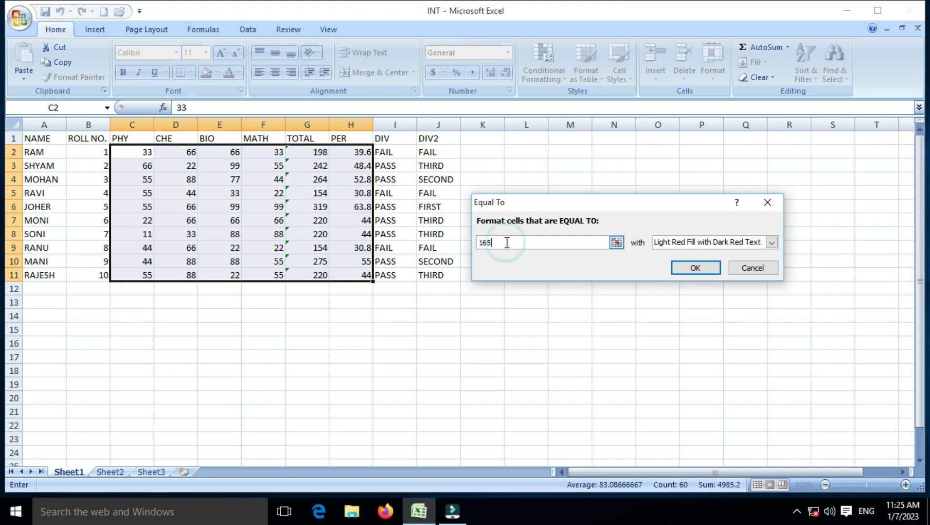
key(BackSpace)
key(BackSpace)
key(BackSpace)
text(242)
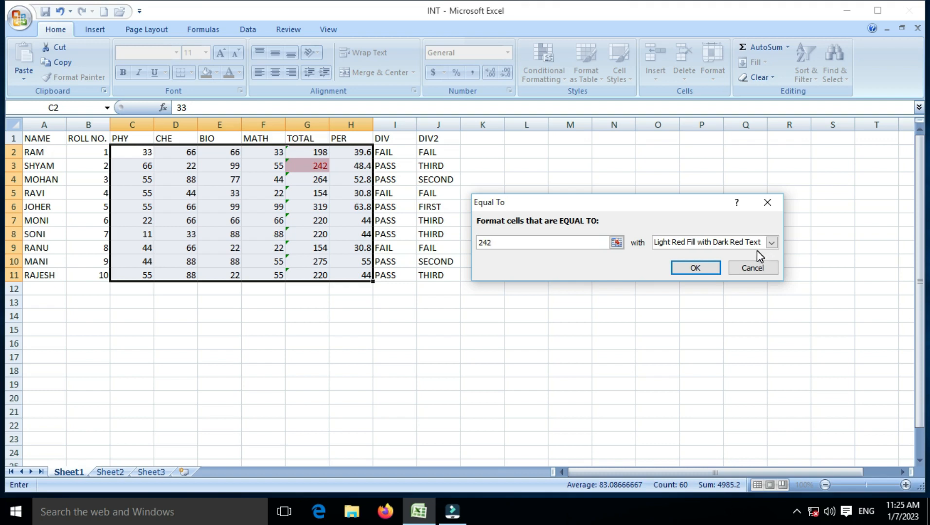
click(708, 268)
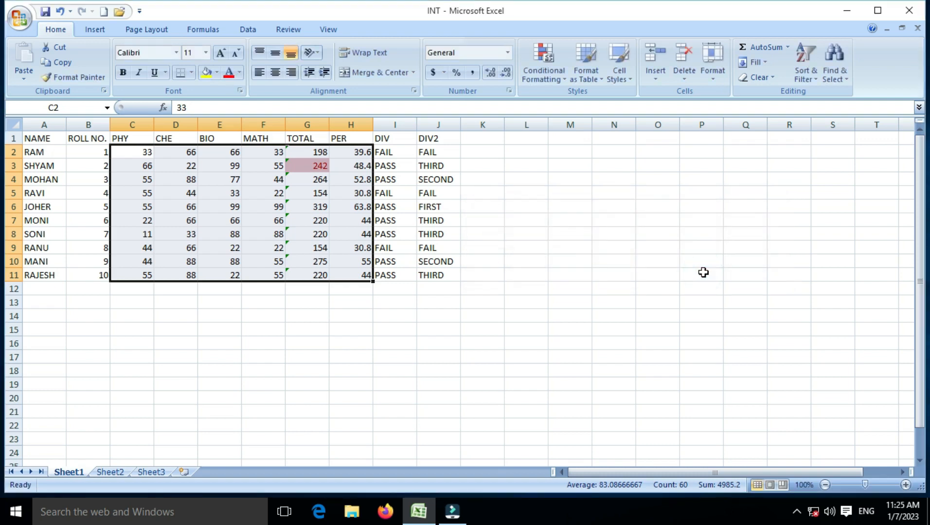
Apply a Text That Contains rule to C2:H11 for a student's name, using Light Red Fill with Dark Red Text
click(567, 73)
mouse_move(587, 108)
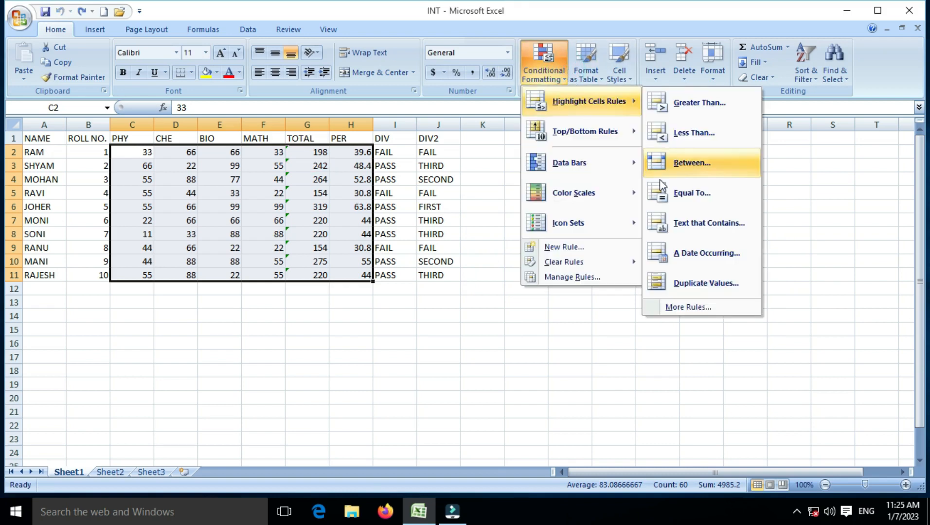
click(692, 236)
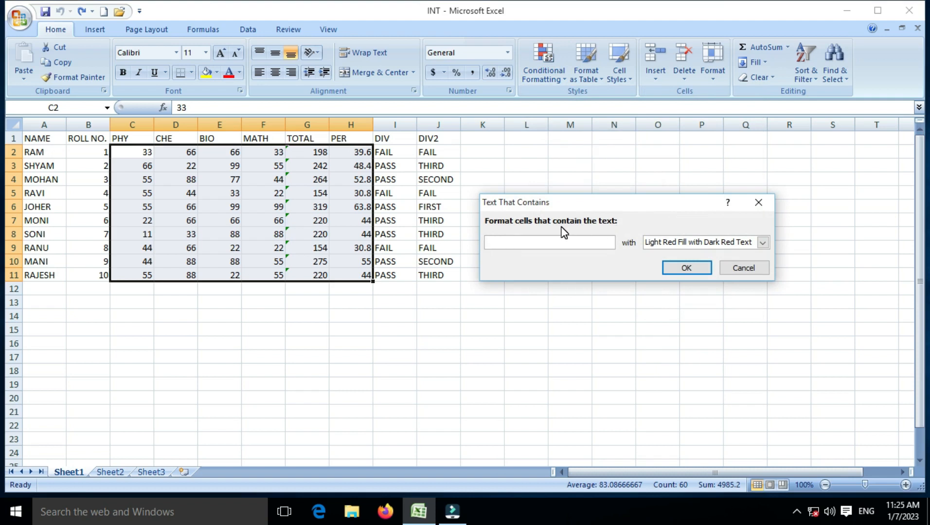
text(MOHAN)
click(745, 243)
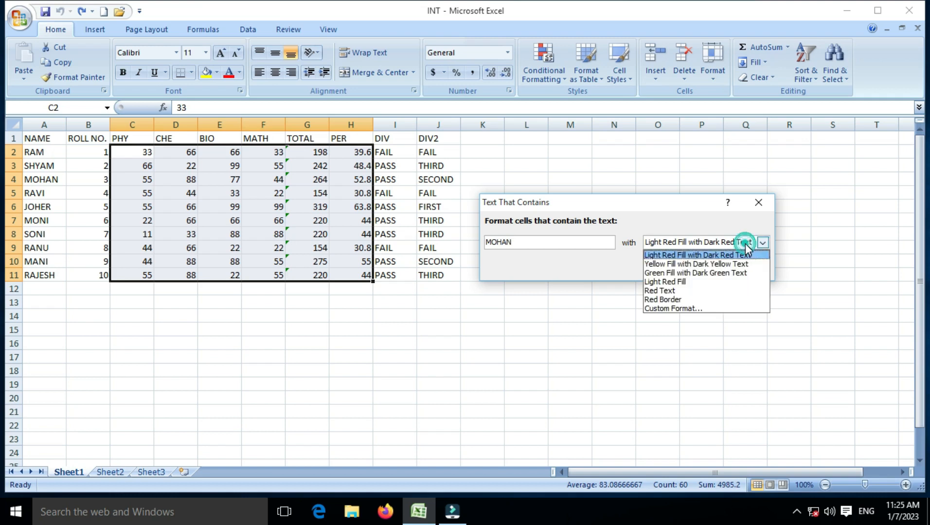
click(701, 255)
click(689, 270)
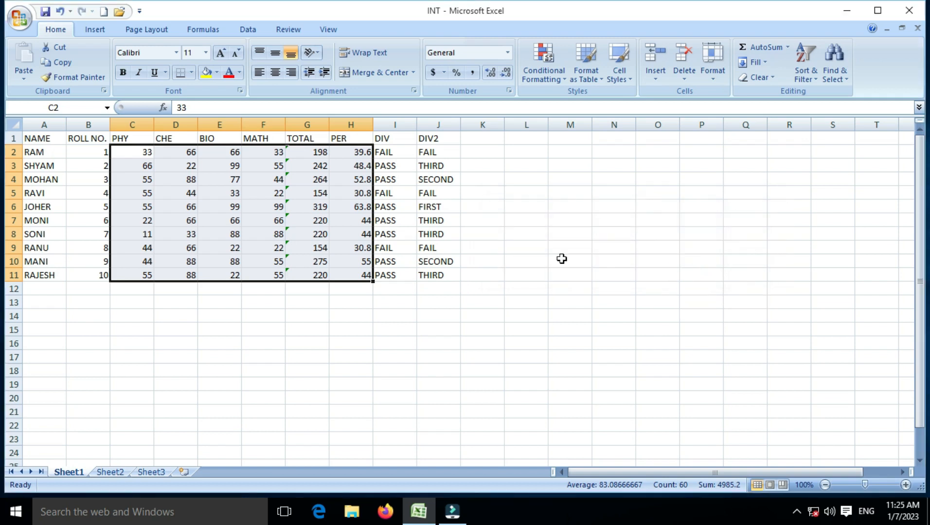
Start a Text That Contains highlighting rule for cell D8
click(184, 233)
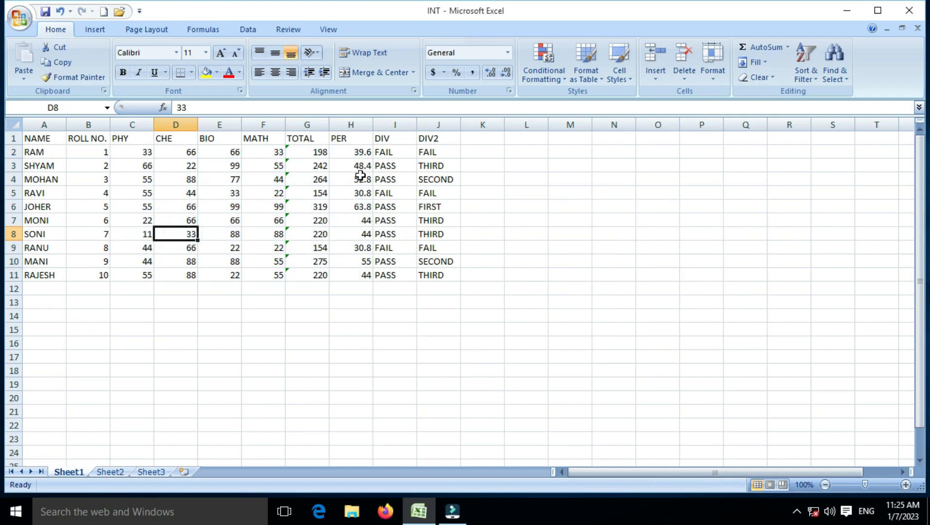
click(569, 87)
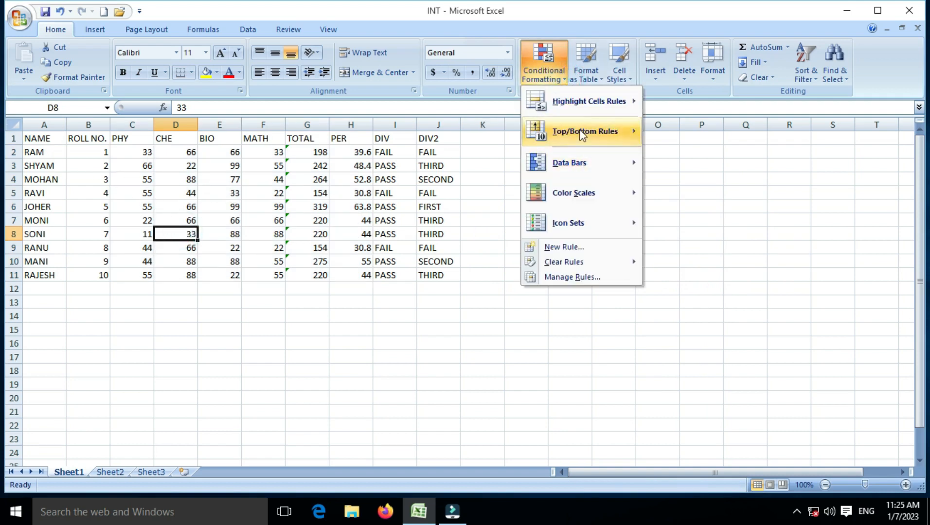
mouse_move(584, 101)
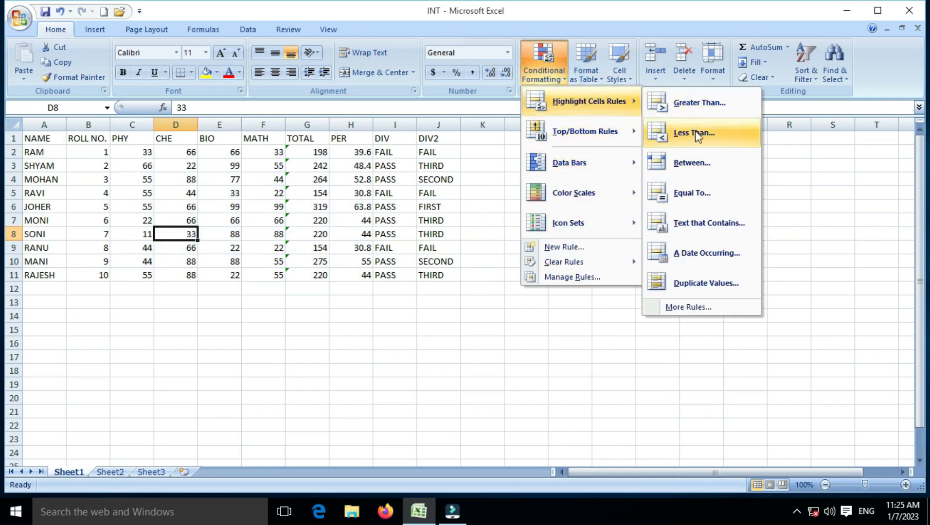
click(698, 232)
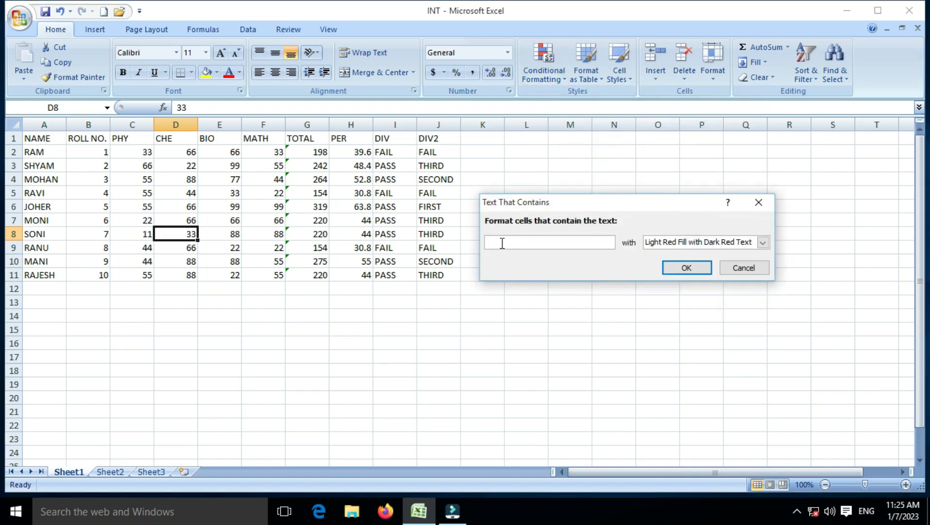
text(*MAOHAM)
key(BackSpace)
text(N)
key(BackSpace)
key(BackSpace)
key(BackSpace)
key(BackSpace)
key(BackSpace)
key(BackSpace)
key(BackSpace)
Apply the Text That Contains rule for the text PHY with Light Red Fill with Dark Red Text
text(PHY)
click(708, 266)
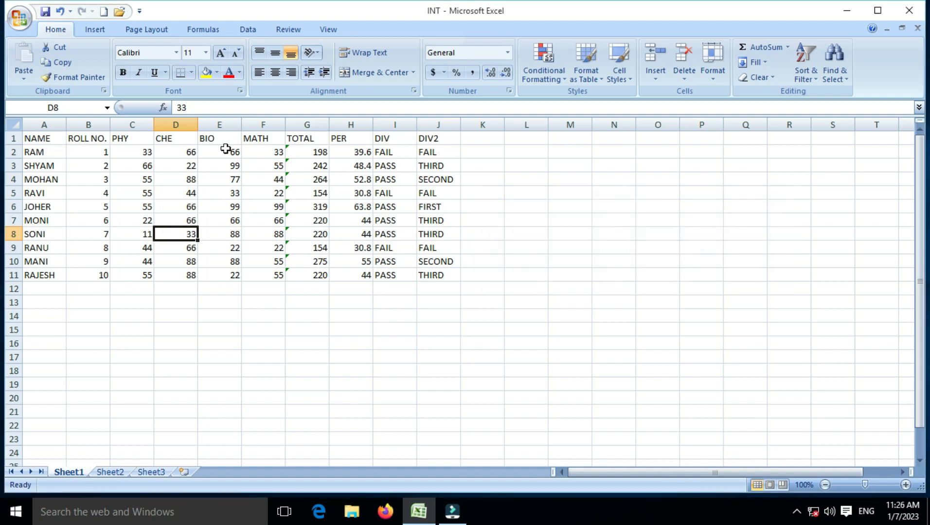
Select the marks, totals, percentages and first division column in the range C2:I11
click(129, 233)
click(93, 247)
click(171, 218)
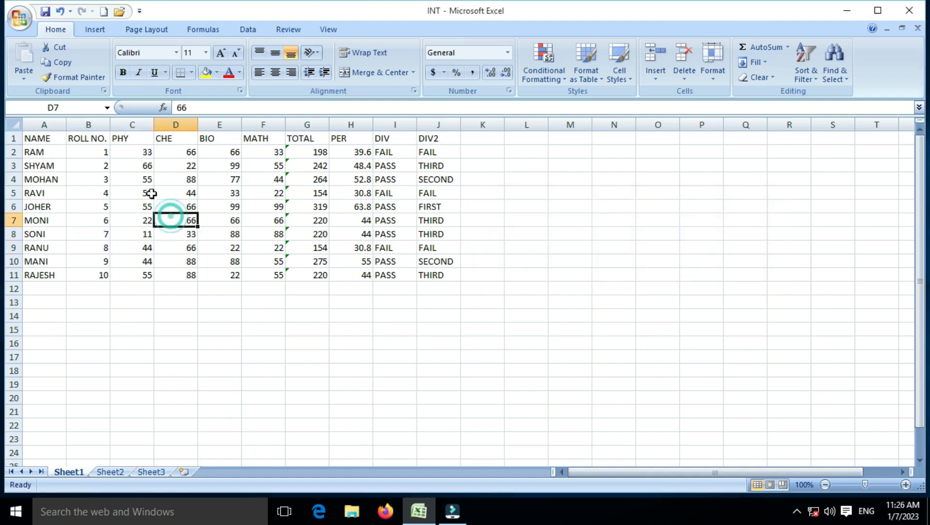
drag(152, 153, 384, 275)
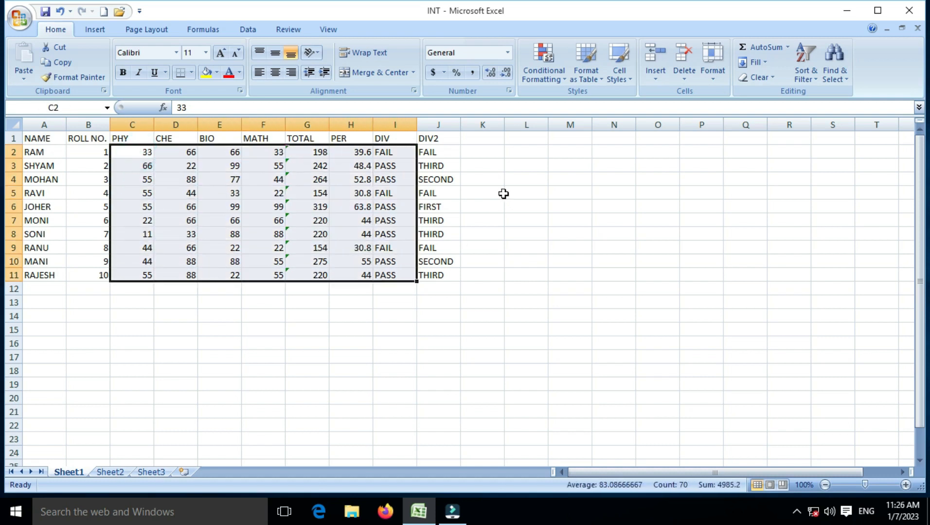
Preview a Duplicate Values rule with Light Red Fill with Dark Red Text on C2:I11, and cancel it
click(565, 77)
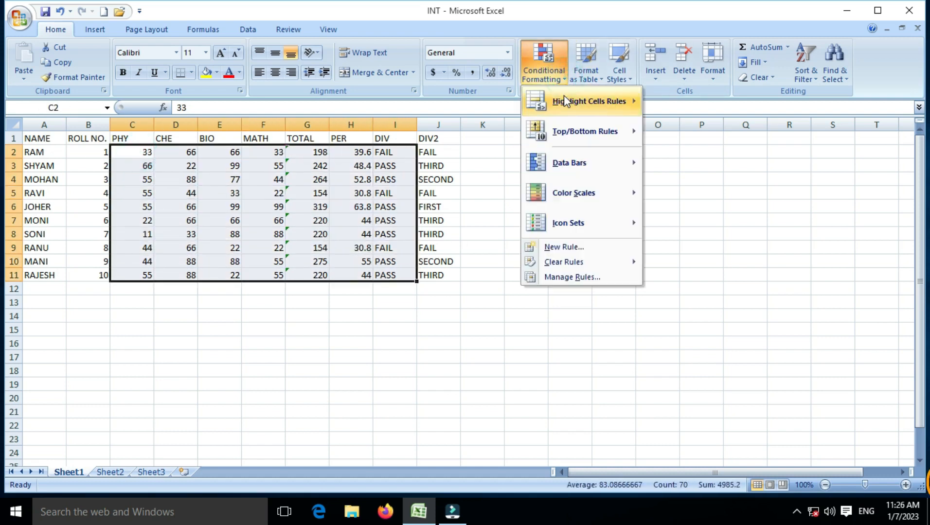
mouse_move(565, 100)
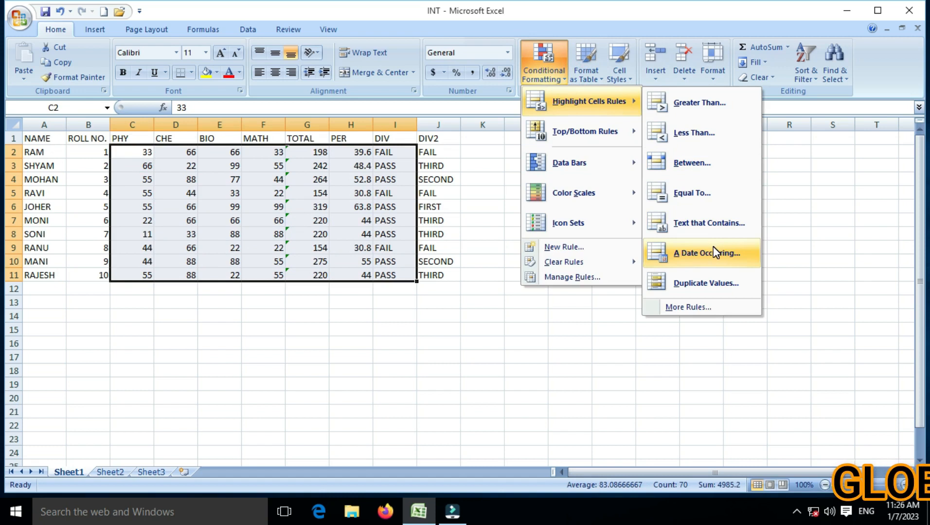
click(712, 284)
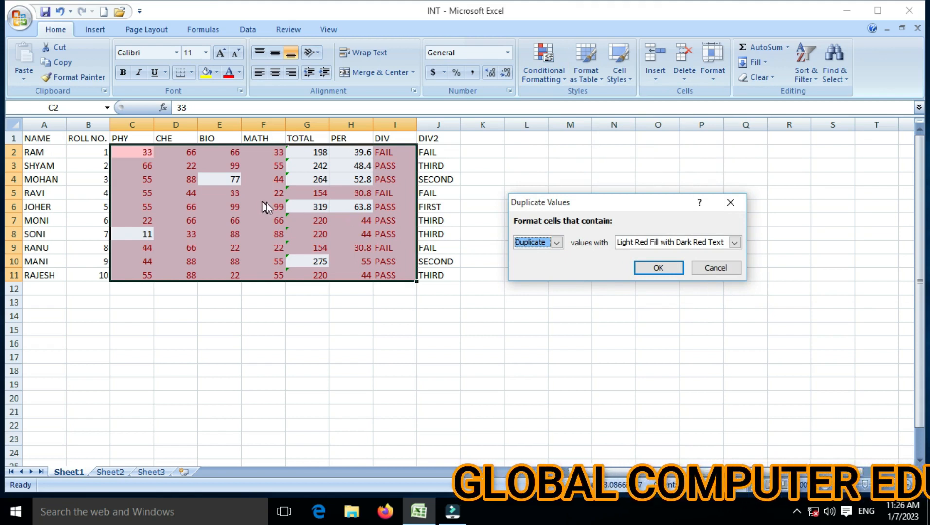
click(716, 268)
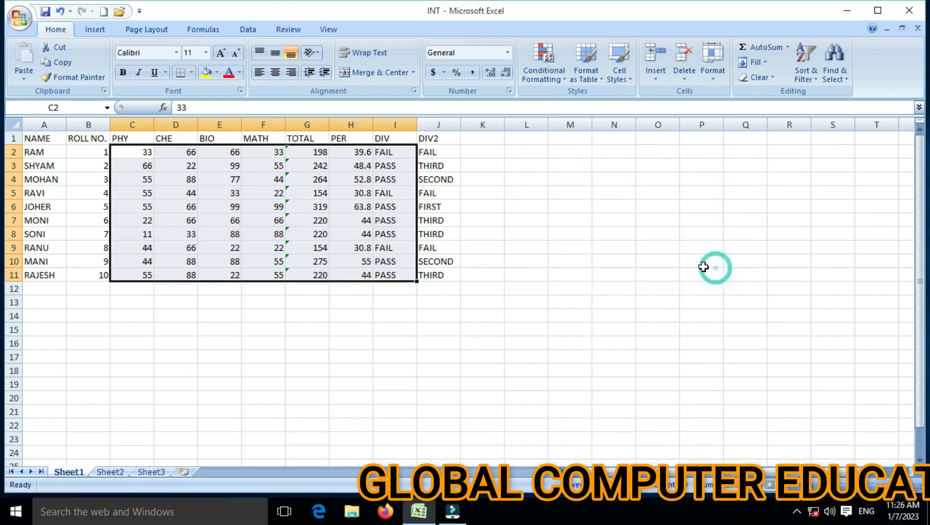
Apply a Top 10 Items rule to C2:I11 with the rank count set to 5 and Light Red Fill with Dark Red Text
click(544, 63)
mouse_move(576, 141)
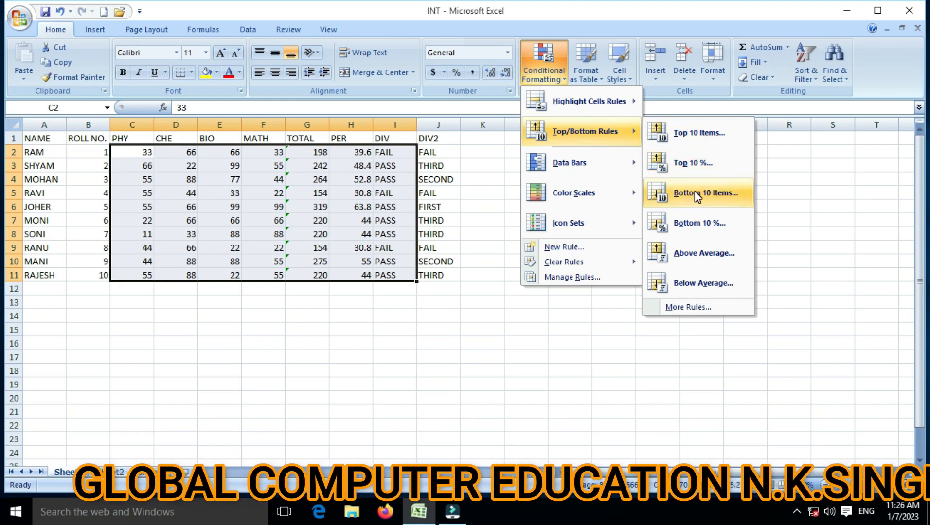
click(699, 141)
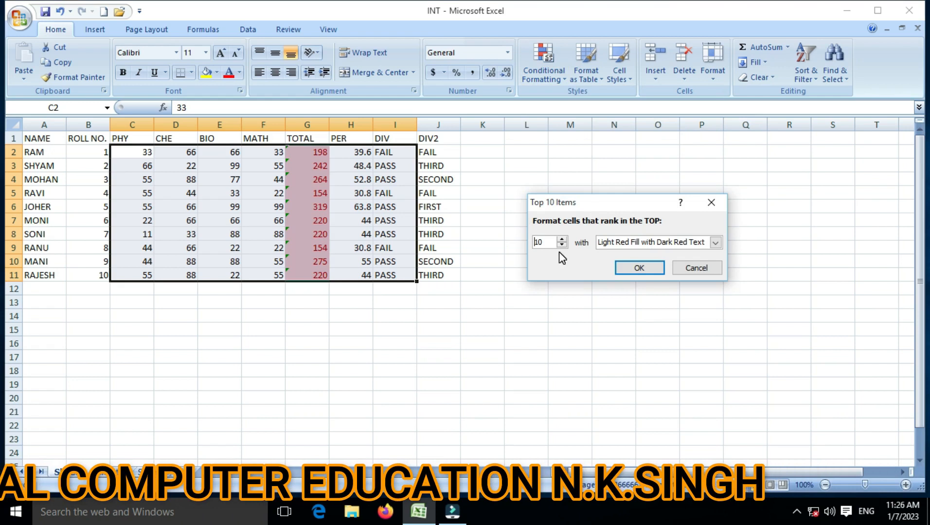
double_click(538, 242)
text(5)
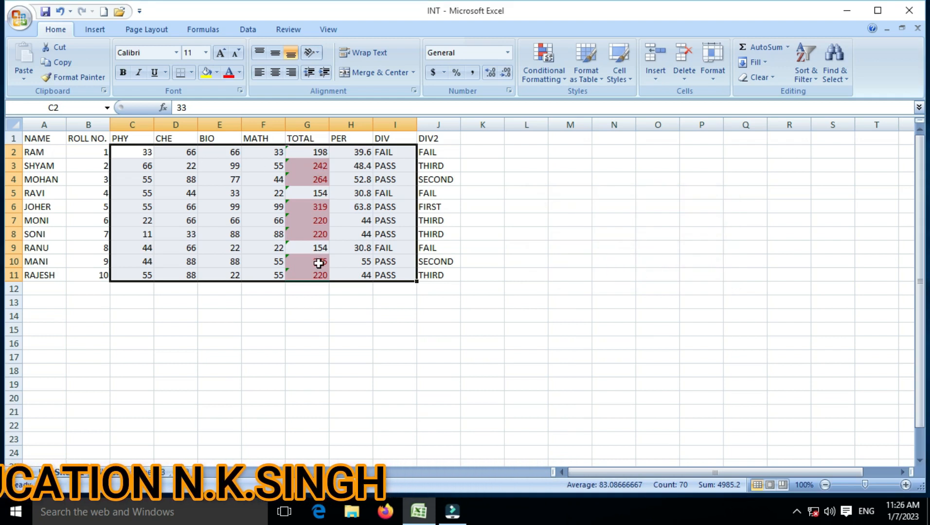
Apply a Top 10 % rule to C2:I11 with an adjusted percentage and Light Red Fill with Dark Red Text
click(549, 76)
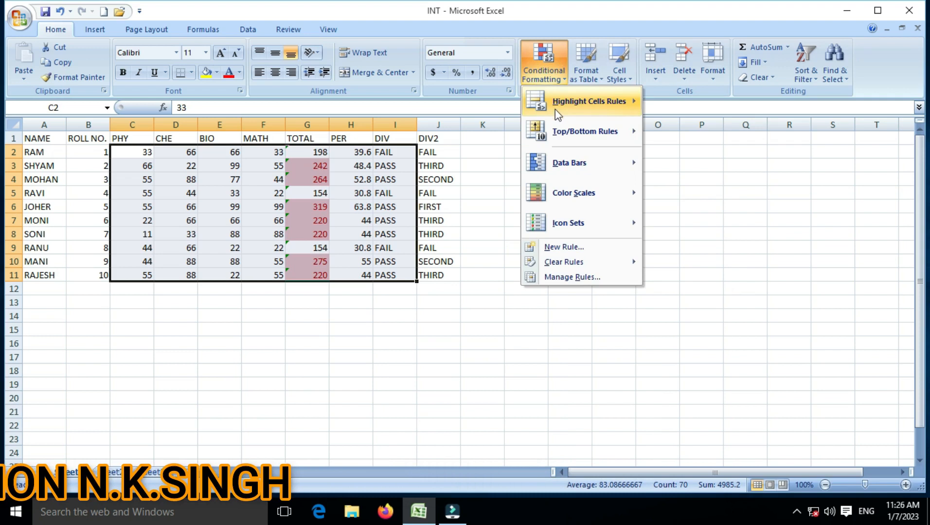
mouse_move(560, 125)
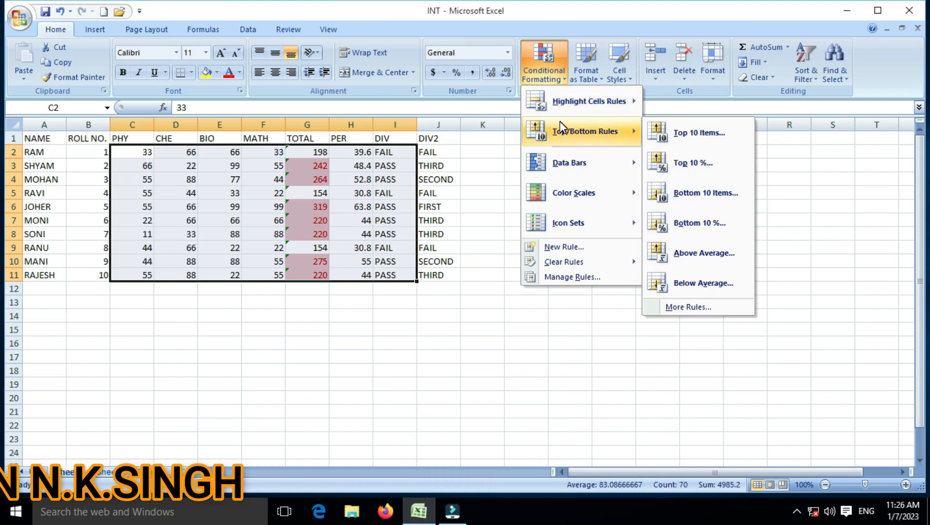
click(692, 164)
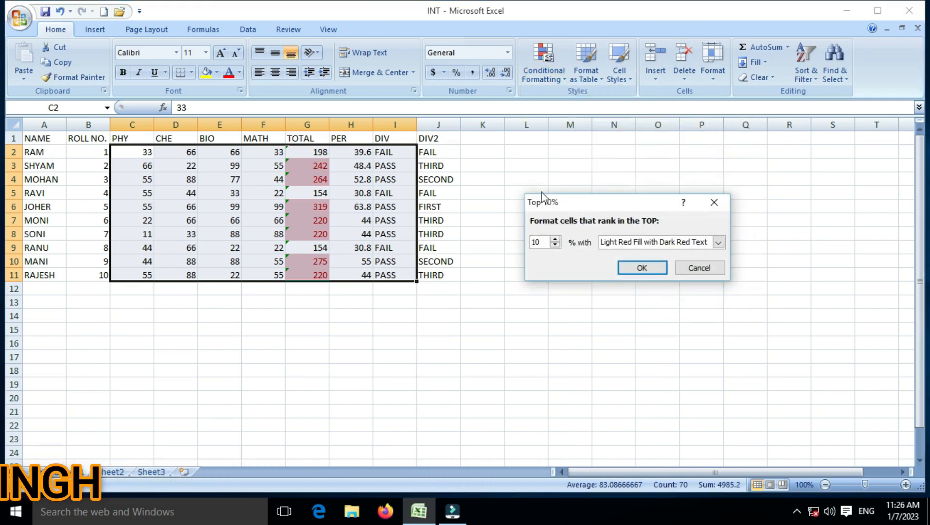
click(555, 240)
click(555, 239)
click(555, 245)
click(555, 245)
click(555, 245)
click(555, 245)
click(555, 245)
click(642, 268)
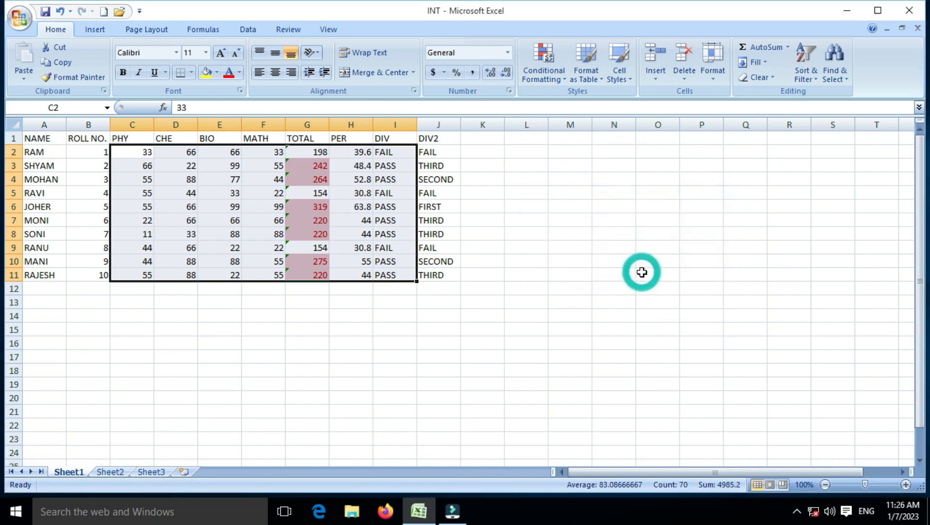
Undo the top-ranked highlighting on C2:I11
click(321, 208)
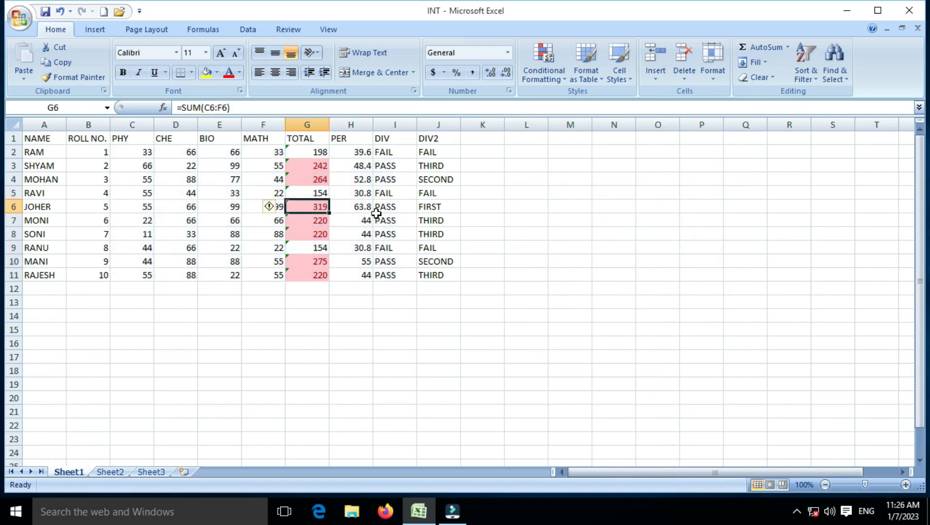
key(ctrl+z)
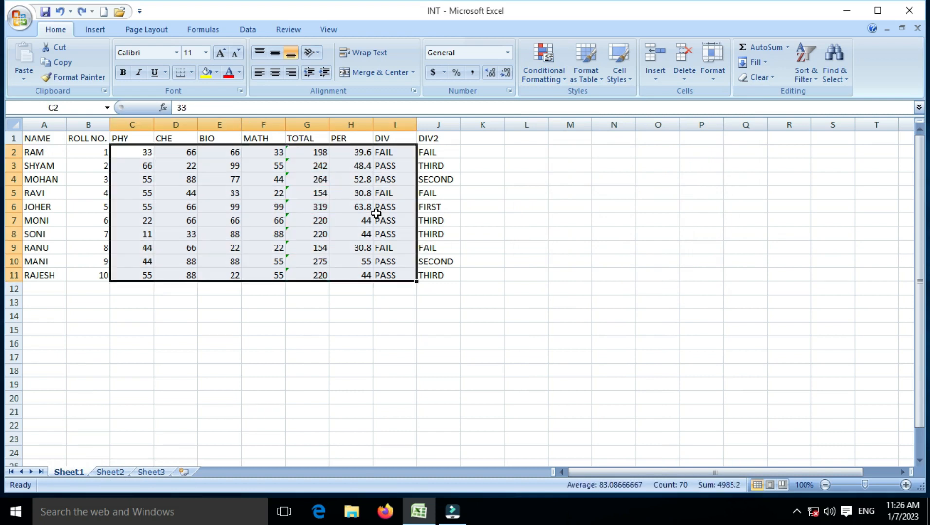
Preview an Above Average rule with Light Red Fill with Dark Red Text on C2:I11, and cancel it
click(562, 78)
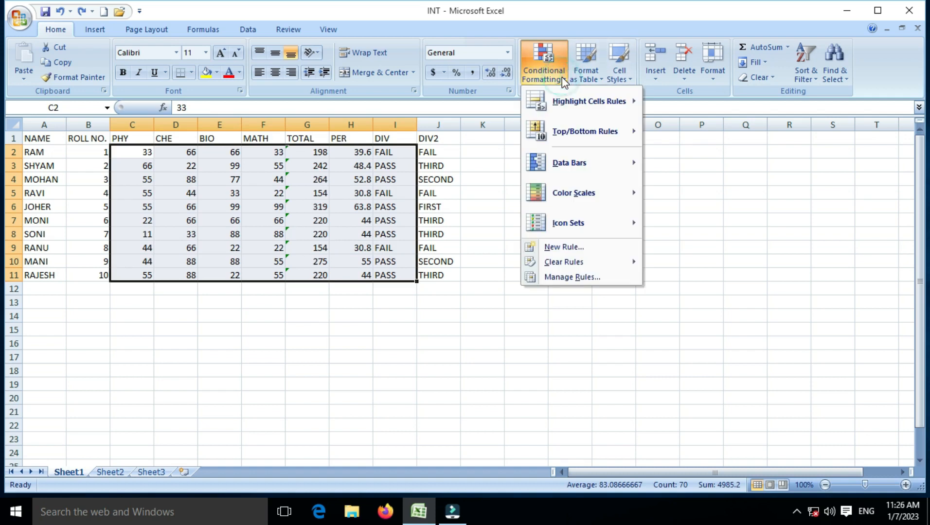
mouse_move(565, 131)
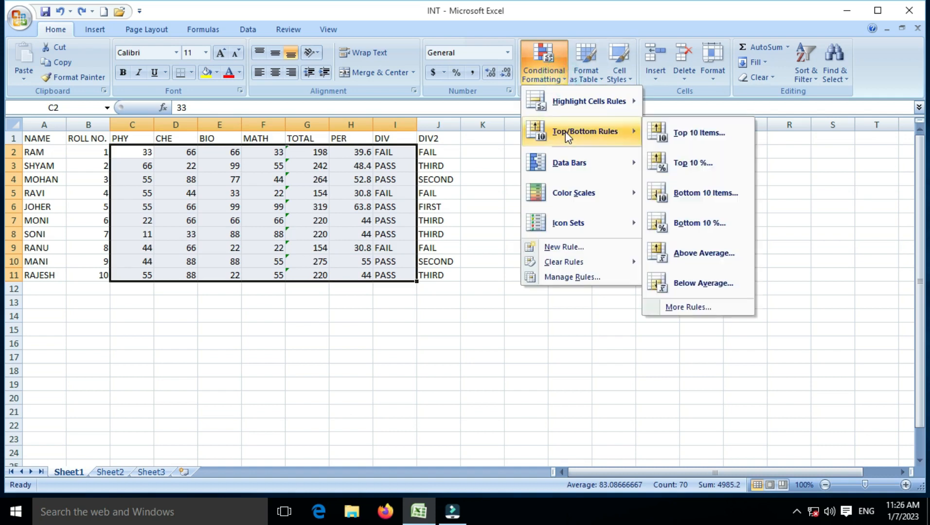
click(683, 253)
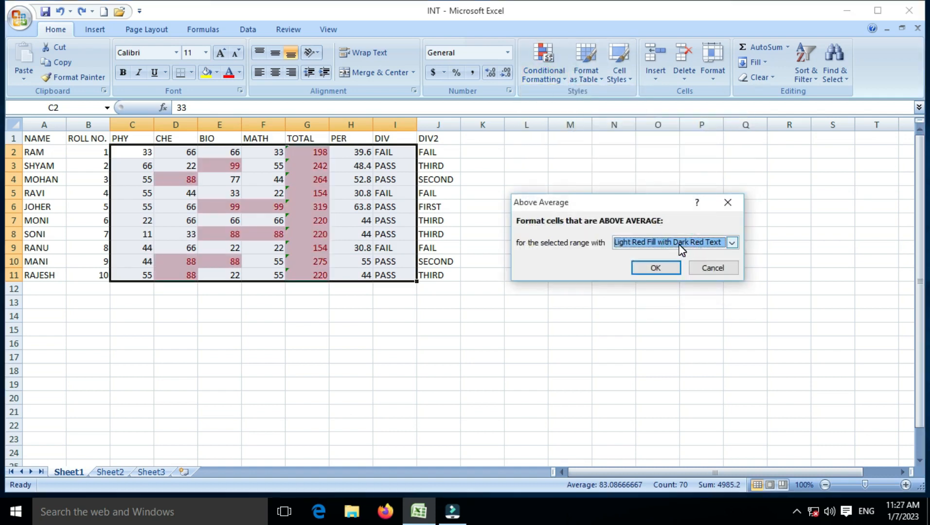
click(713, 268)
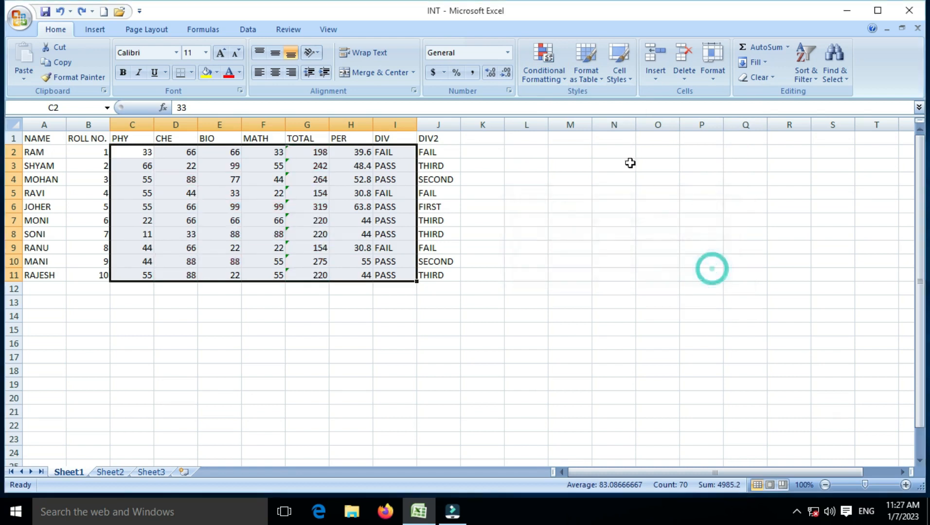
Preview a Below Average rule on C2:I11, look through its preset formats, and cancel it
click(545, 70)
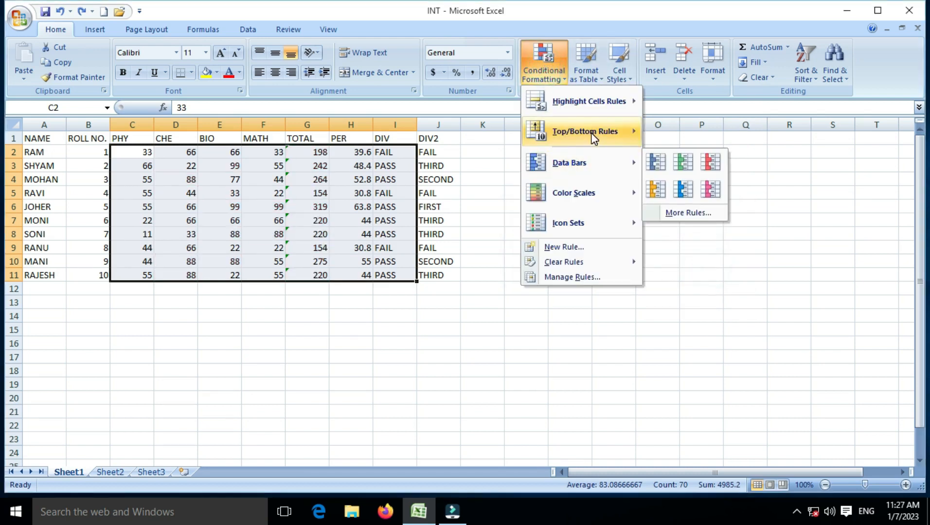
mouse_move(591, 136)
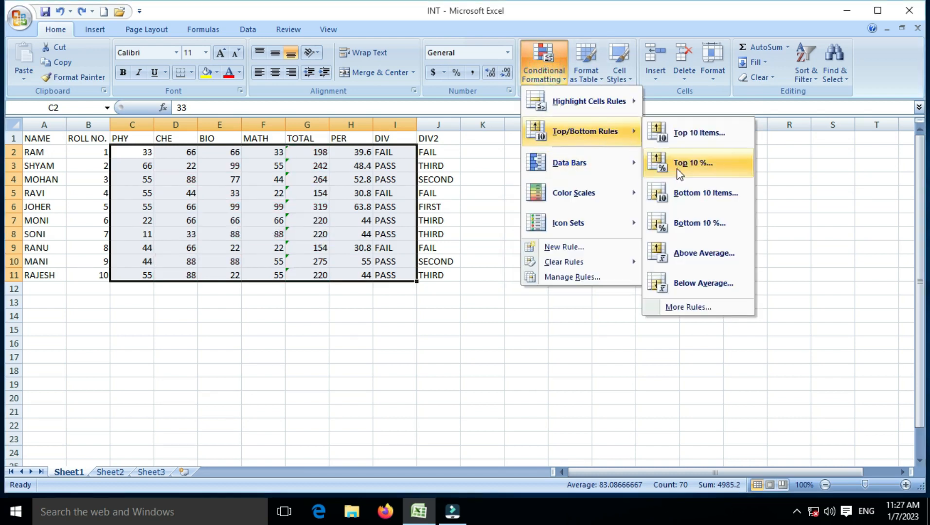
click(689, 281)
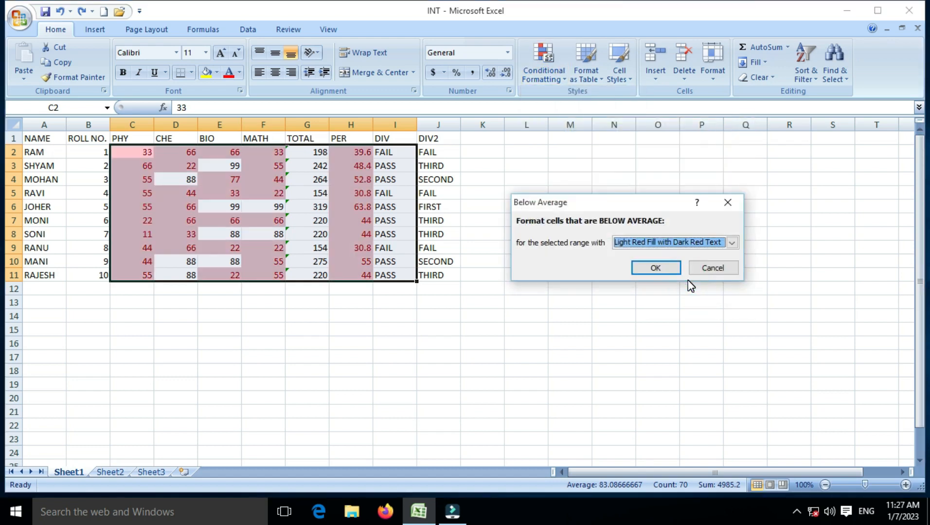
click(679, 246)
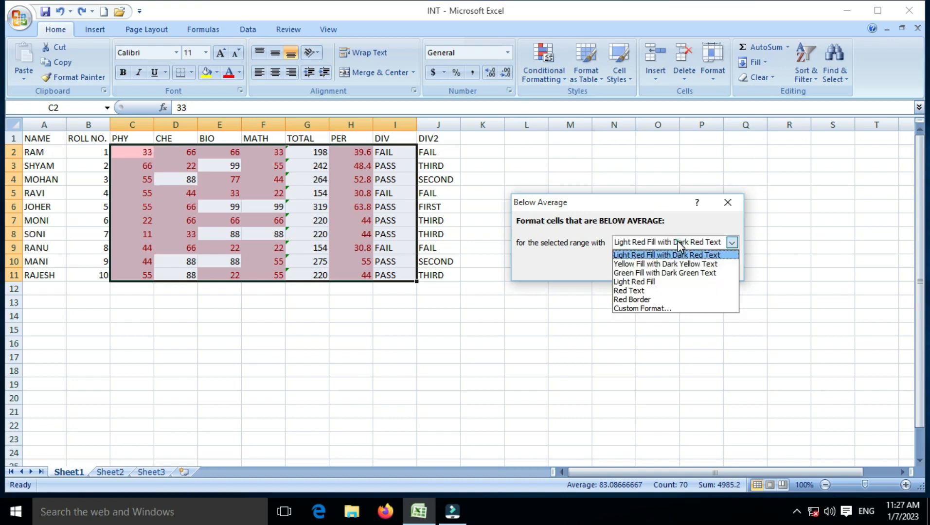
click(679, 241)
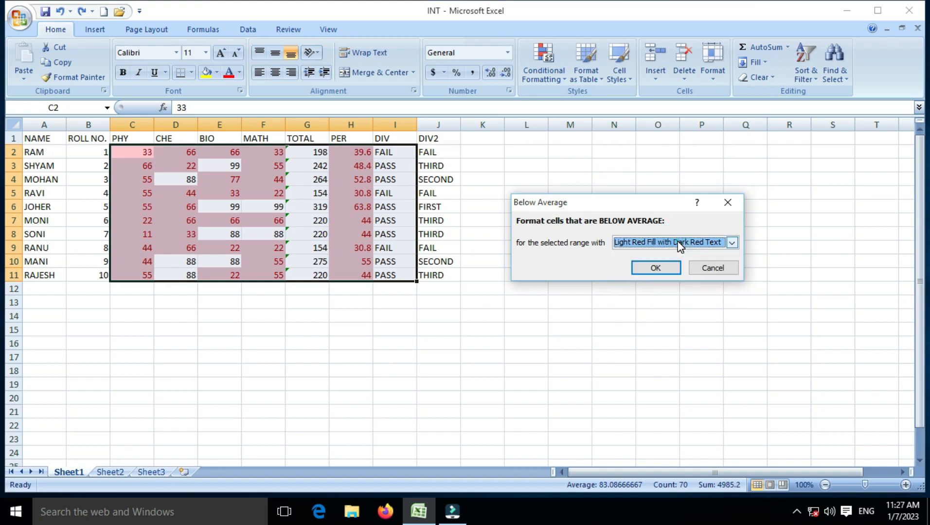
click(709, 267)
Try the orange data bars on C2:I11, and undo them
click(557, 78)
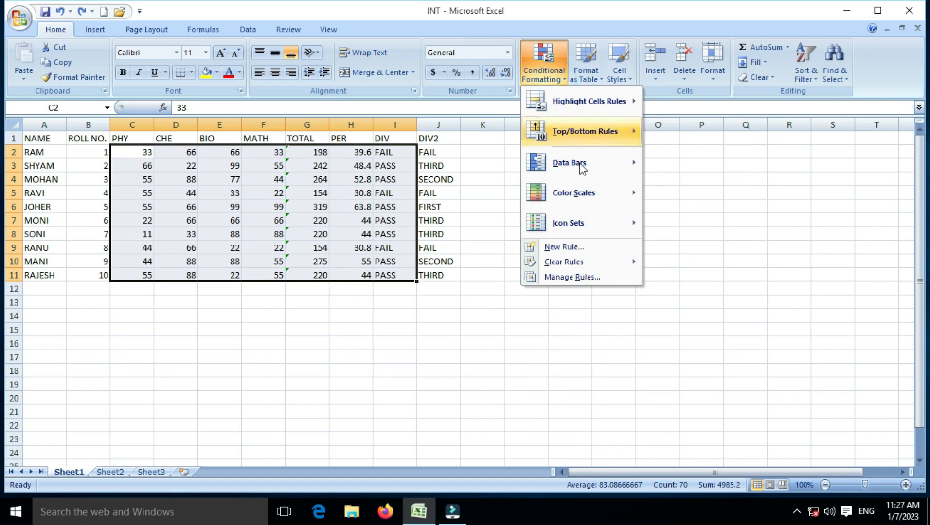
mouse_move(586, 200)
mouse_move(584, 163)
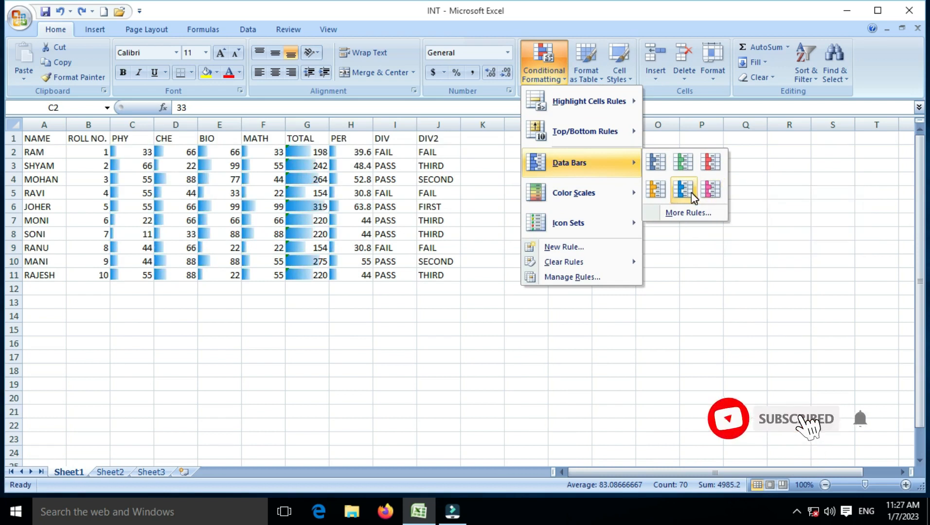
click(659, 192)
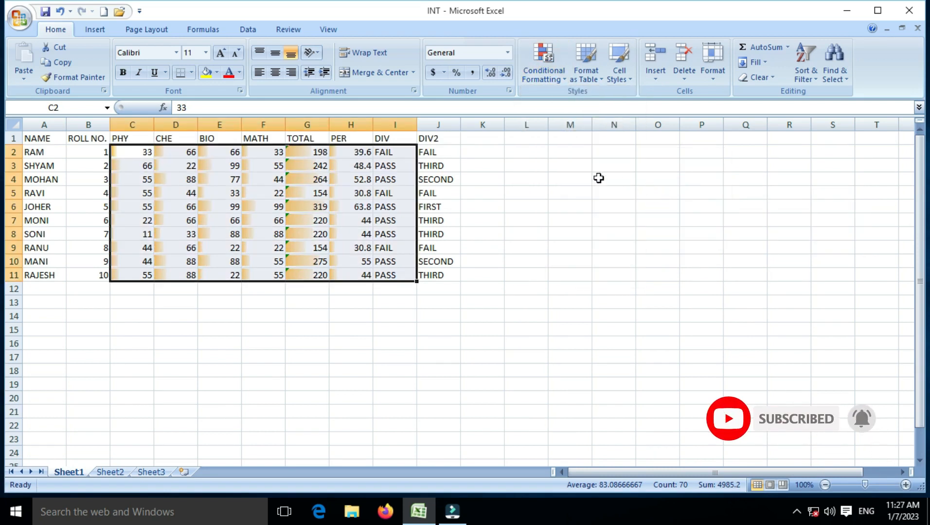
key(ctrl+z)
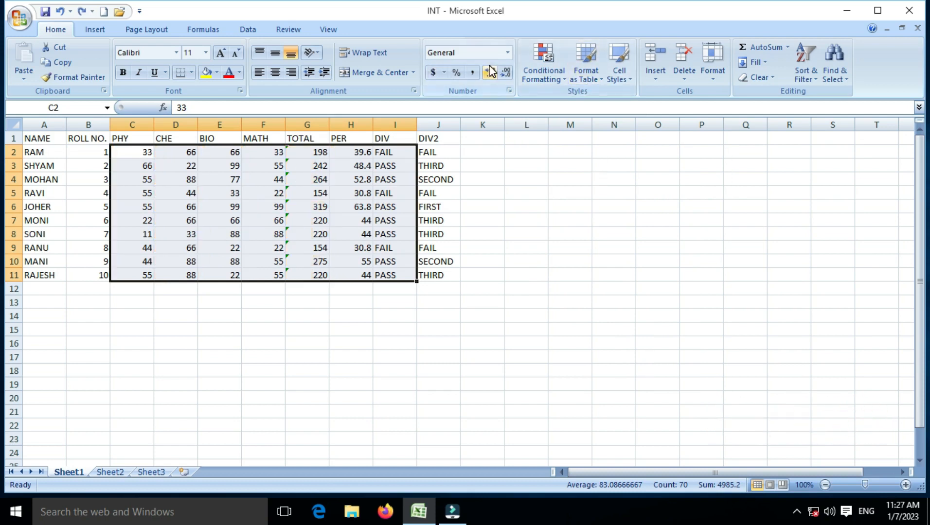
Create a Data Bar rule for C2:I11 running from Lowest Value to Highest Value with the blue bar color
click(539, 69)
mouse_move(570, 128)
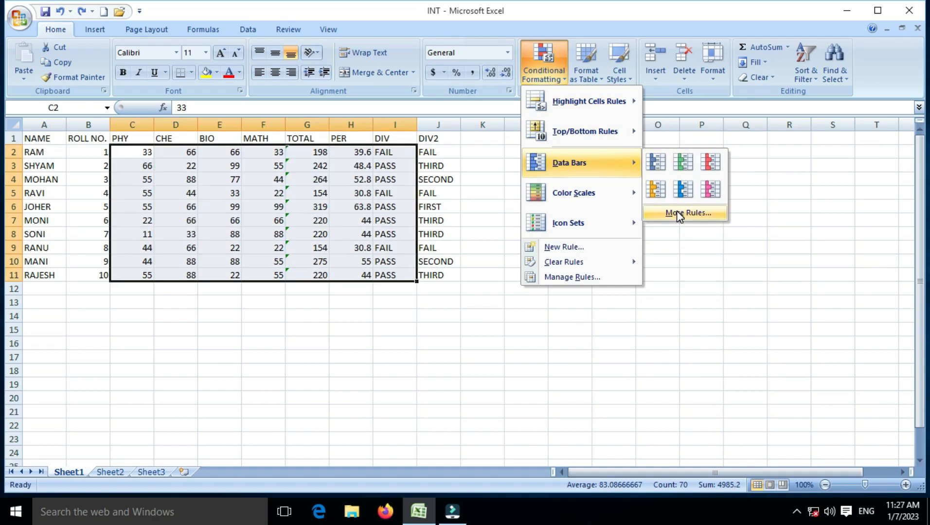
click(676, 211)
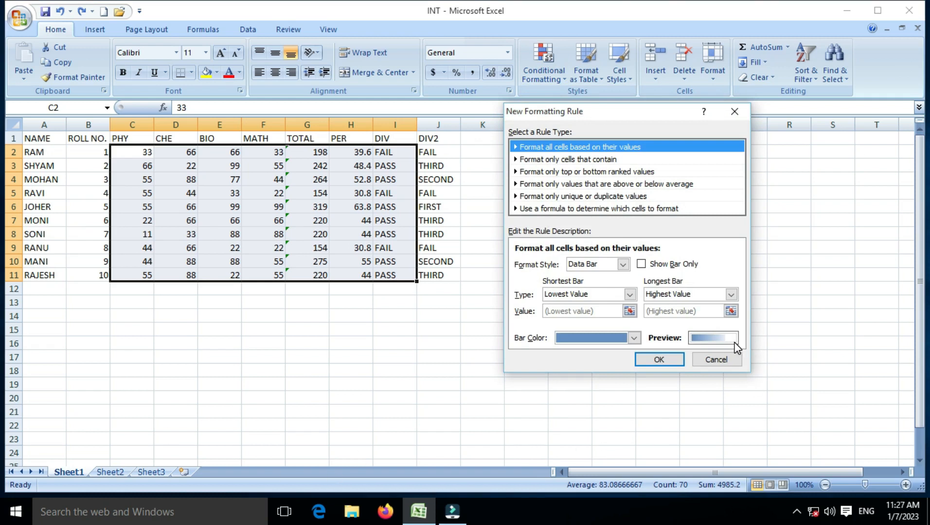
click(635, 338)
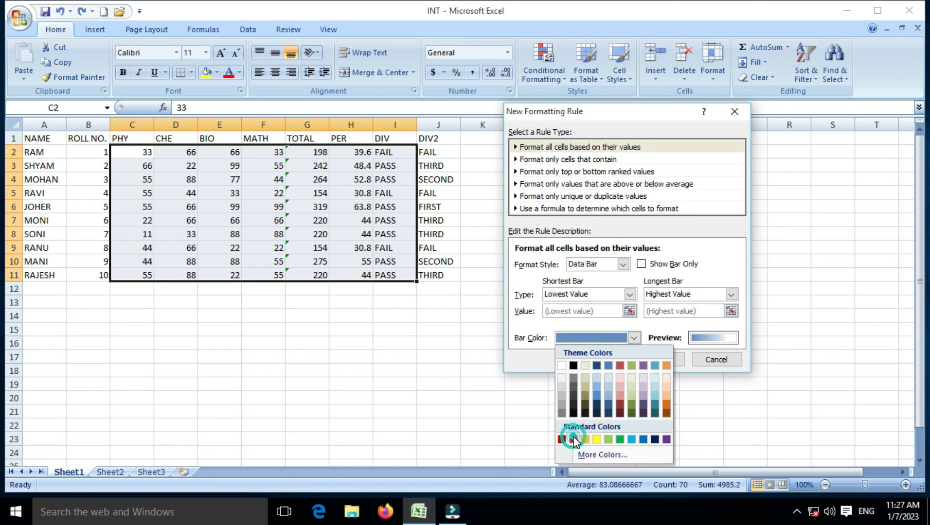
click(763, 413)
click(650, 359)
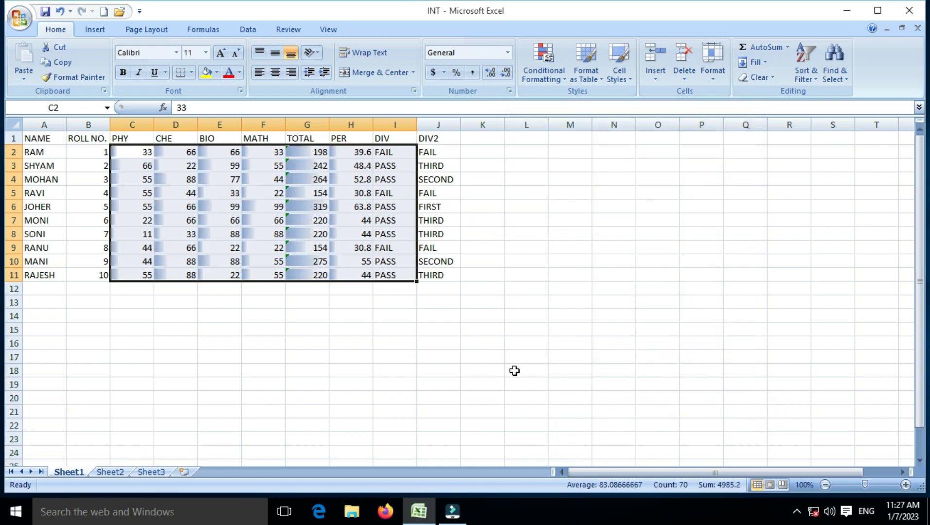
Examine the contain, top or bottom ranked, and above or below average rule types in a new color scale rule, and cancel it
click(554, 66)
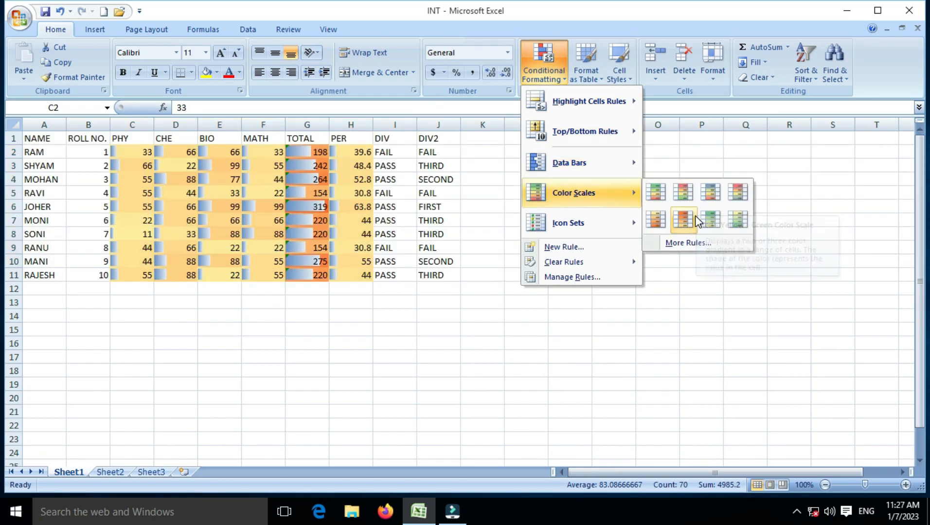
click(687, 246)
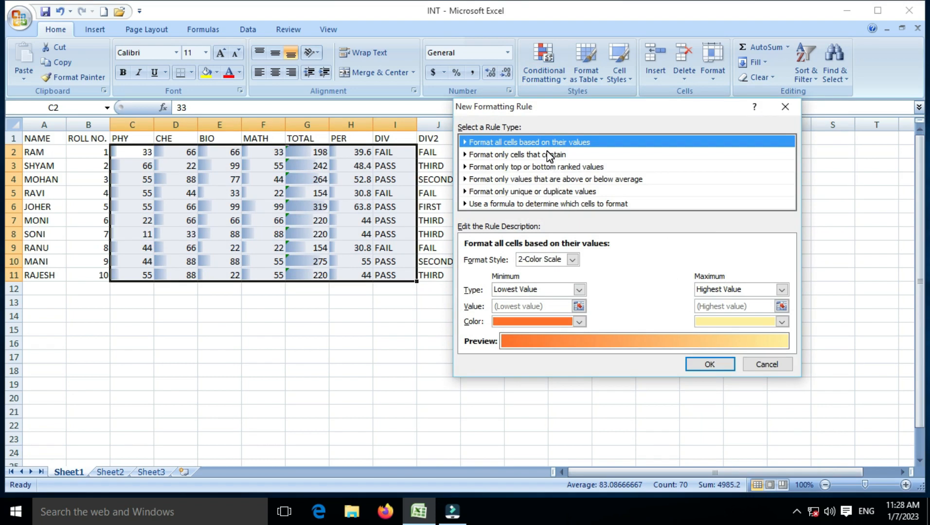
click(504, 155)
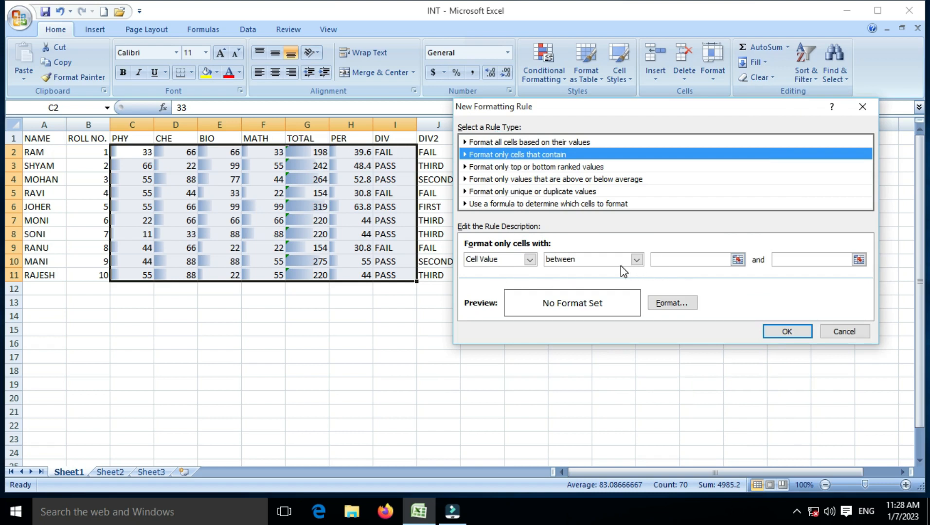
click(668, 260)
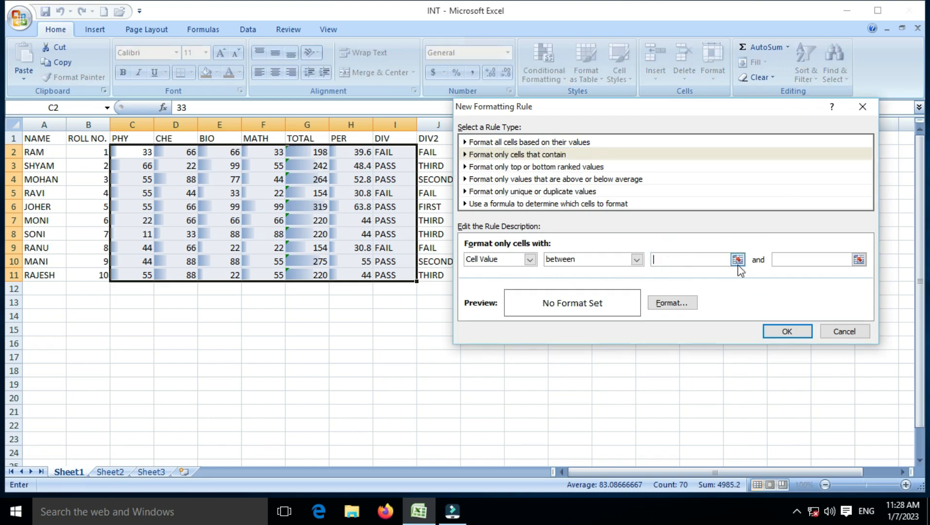
click(515, 169)
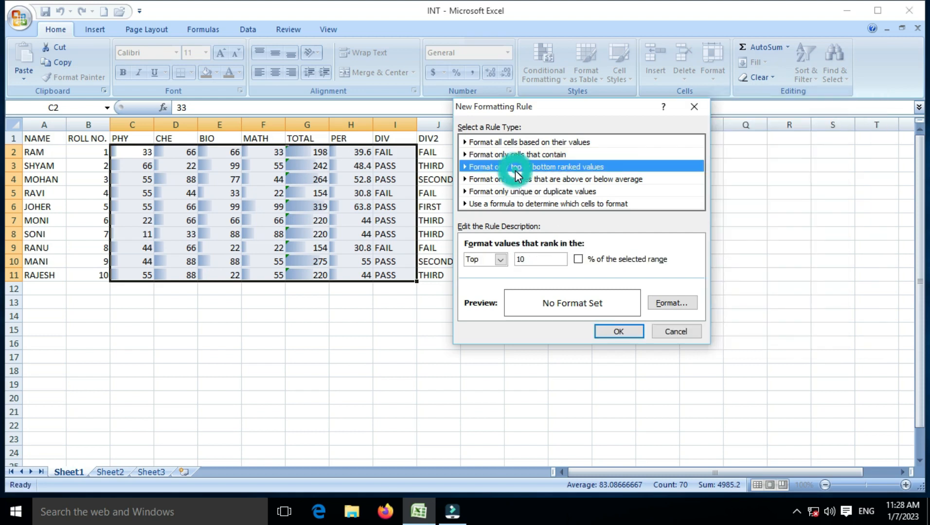
click(530, 180)
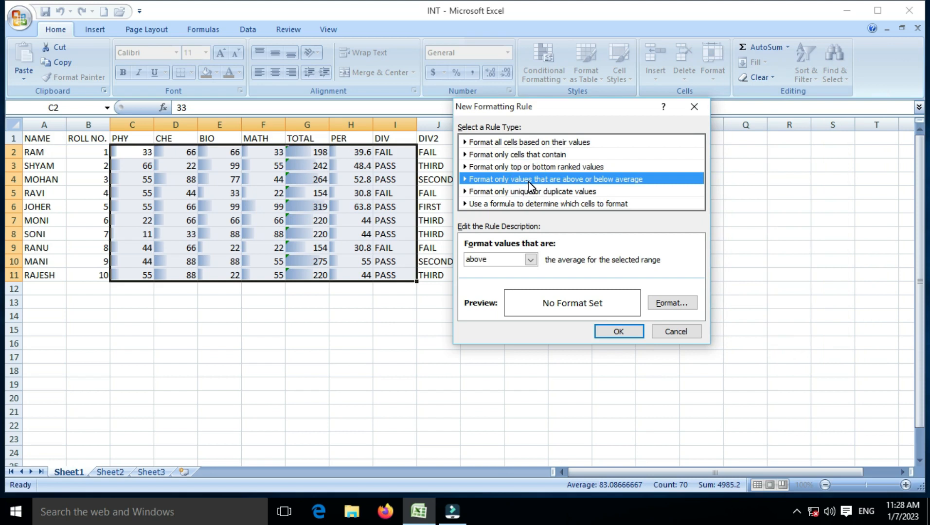
click(673, 333)
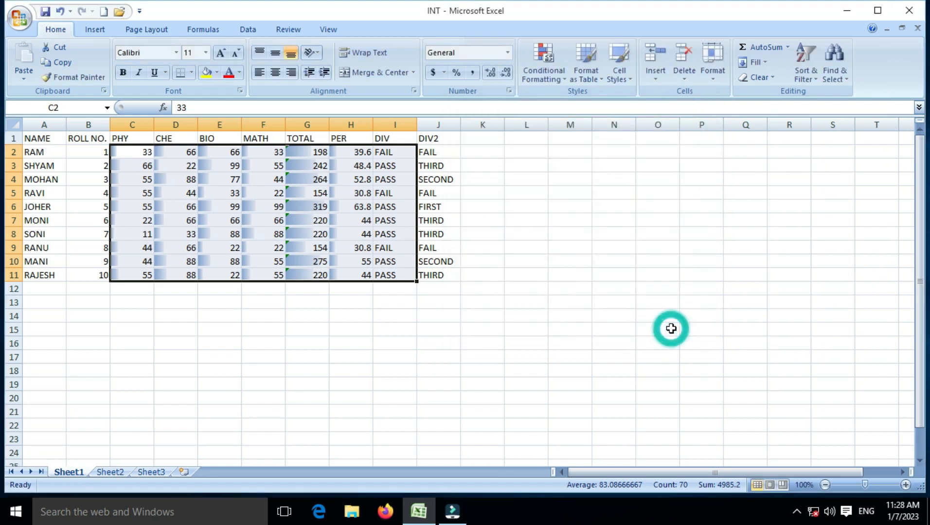
Apply the unrimmed green, yellow and red circle icon set to C2:I11
click(566, 74)
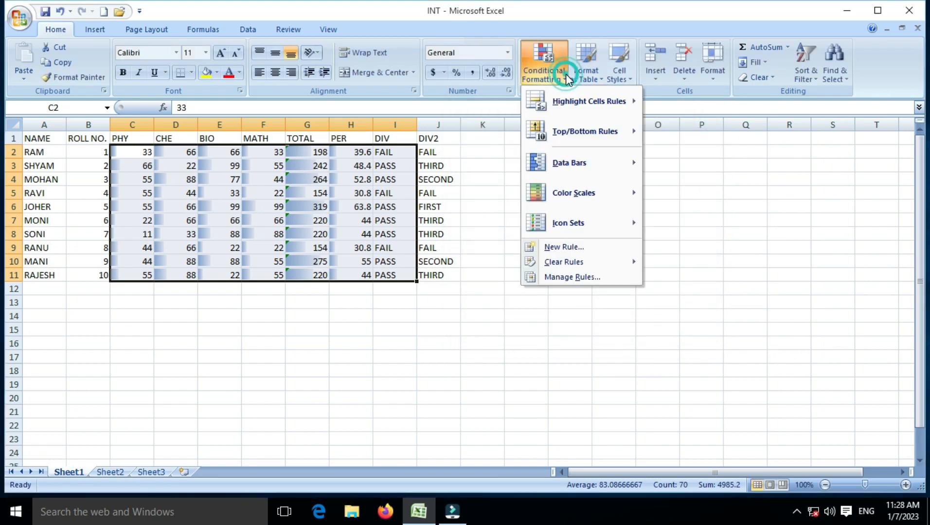
mouse_move(567, 222)
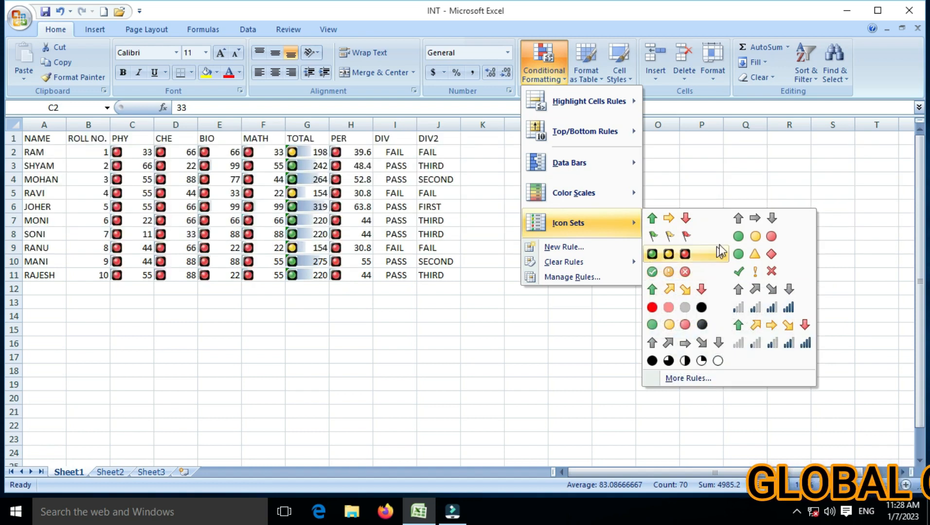
click(770, 237)
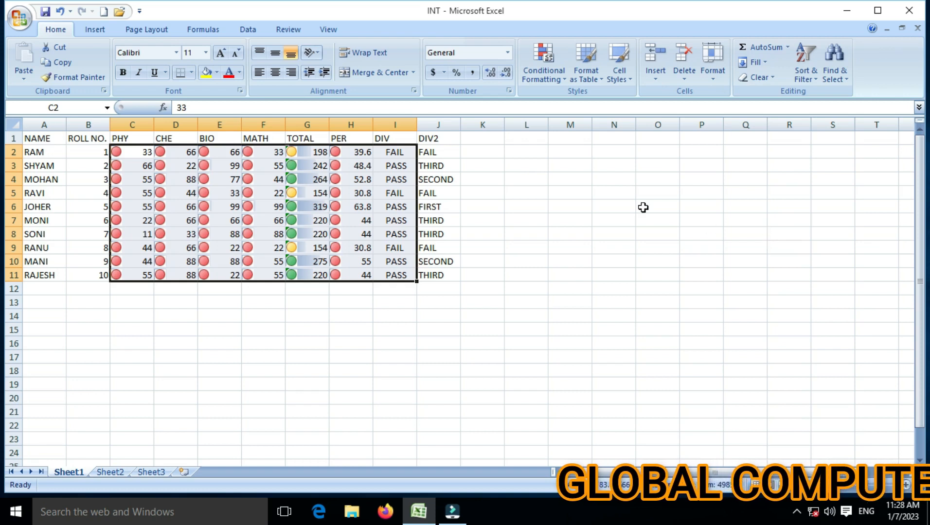
Create a 2-Color Scale rule for C2:I11 with blue as the Lowest Value color
click(552, 79)
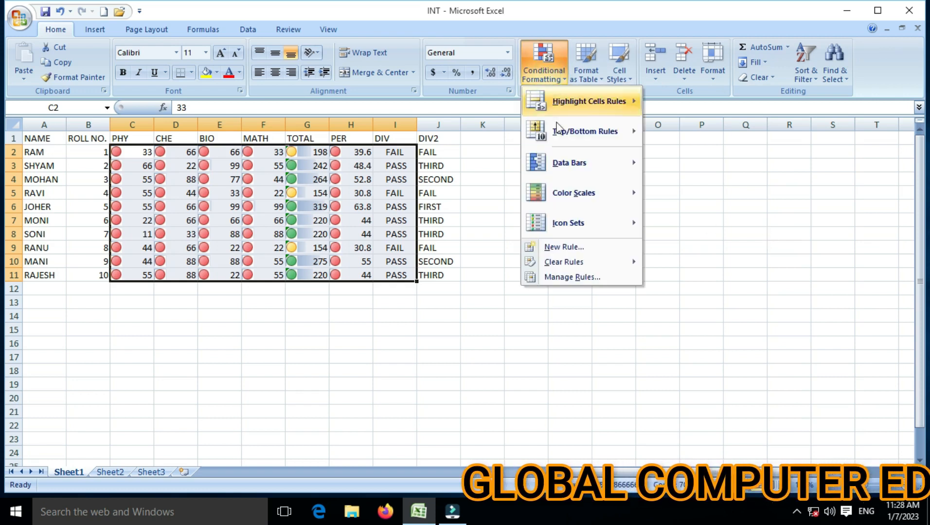
click(568, 246)
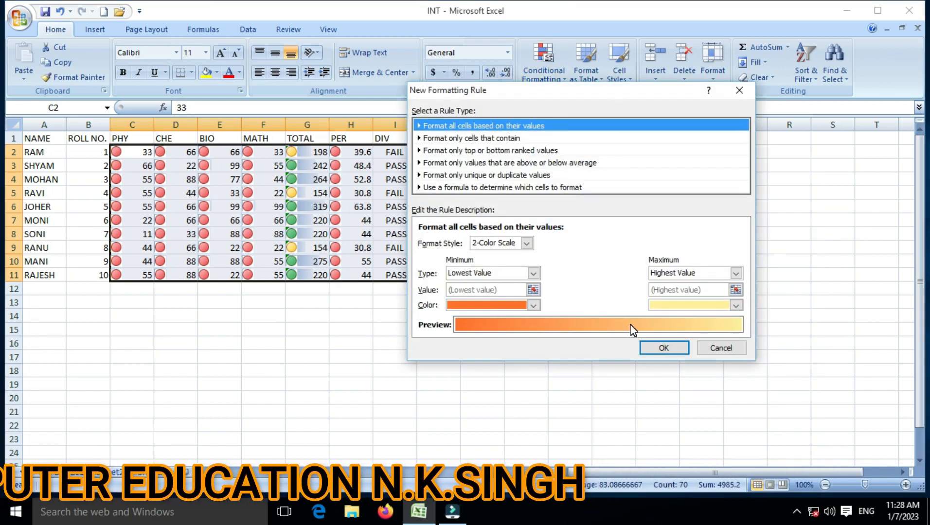
click(534, 306)
click(496, 333)
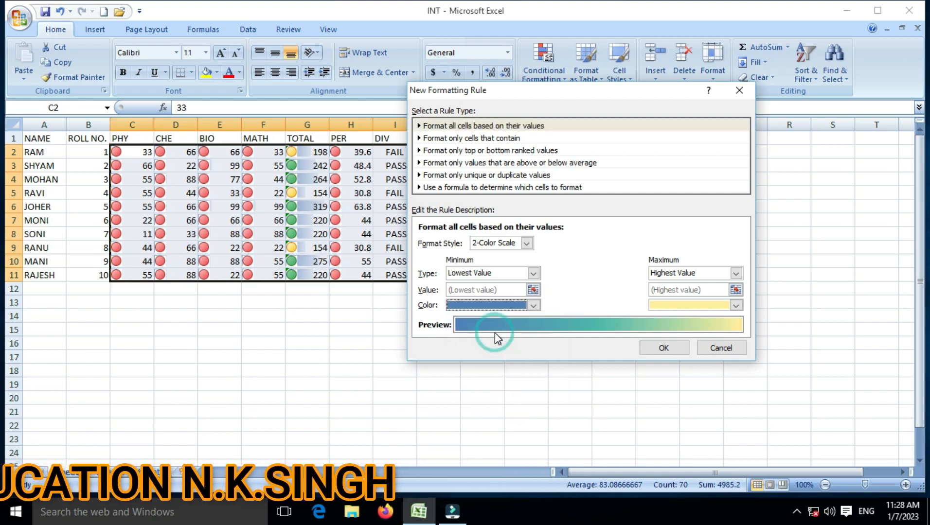
click(664, 348)
click(297, 221)
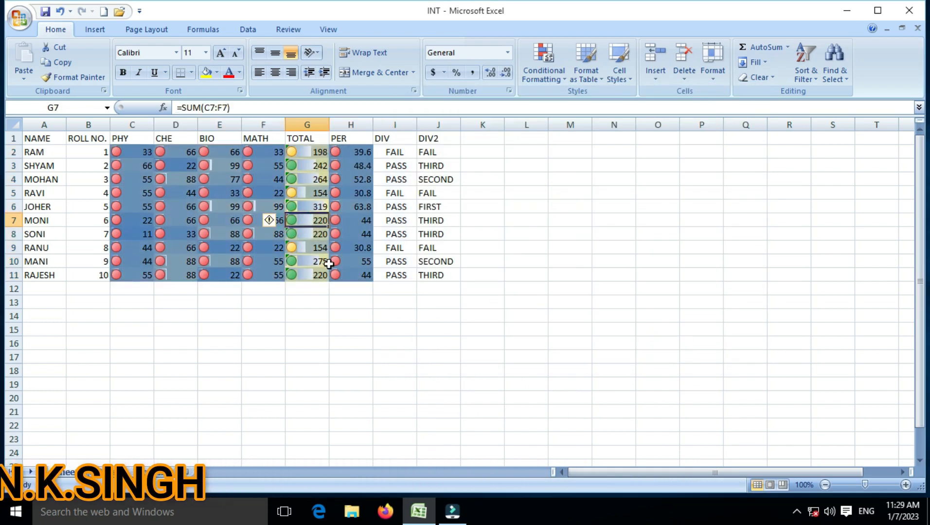
Undo the color scale, icon set and data bar formatting on the marks table
key(ctrl+z)
key(ctrl+z)
key(ctrl+z)
key(ctrl+z)
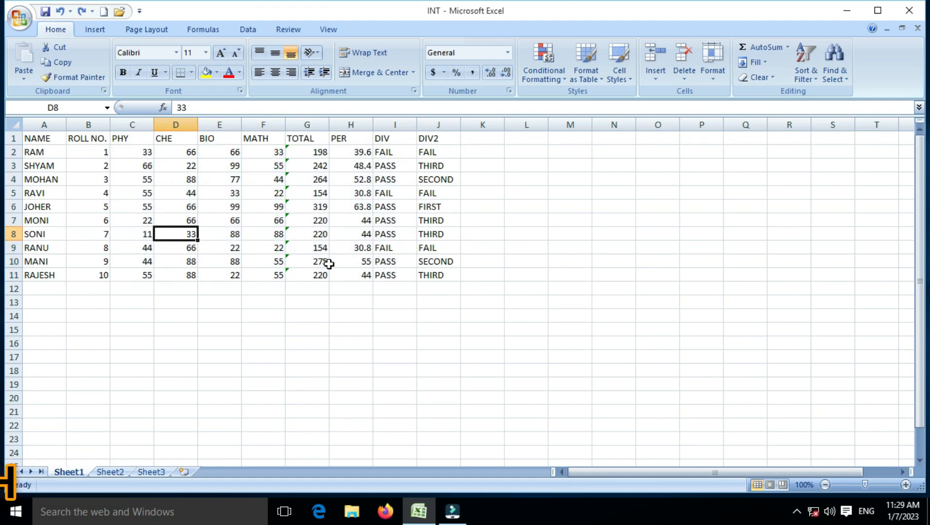
Review the conditional formatting rules that apply to cell D8 in the Rules Manager, and close it
click(566, 80)
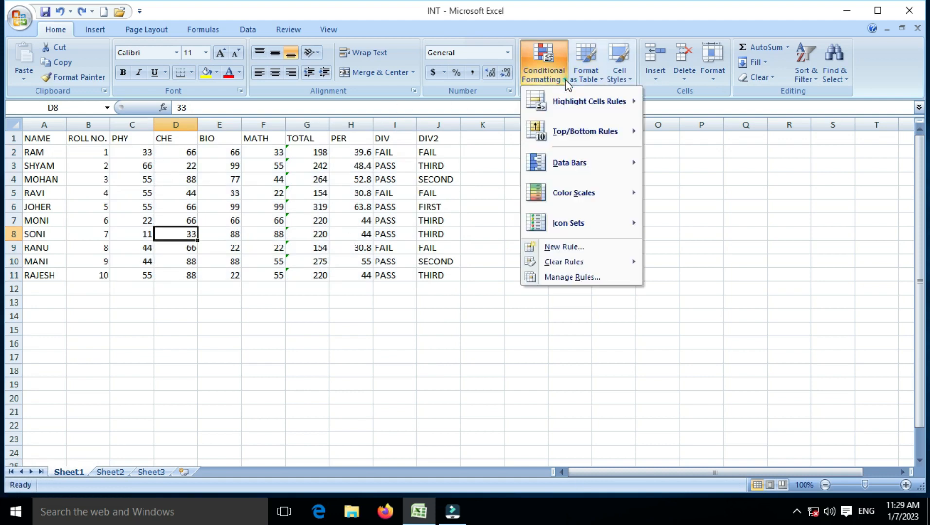
click(559, 280)
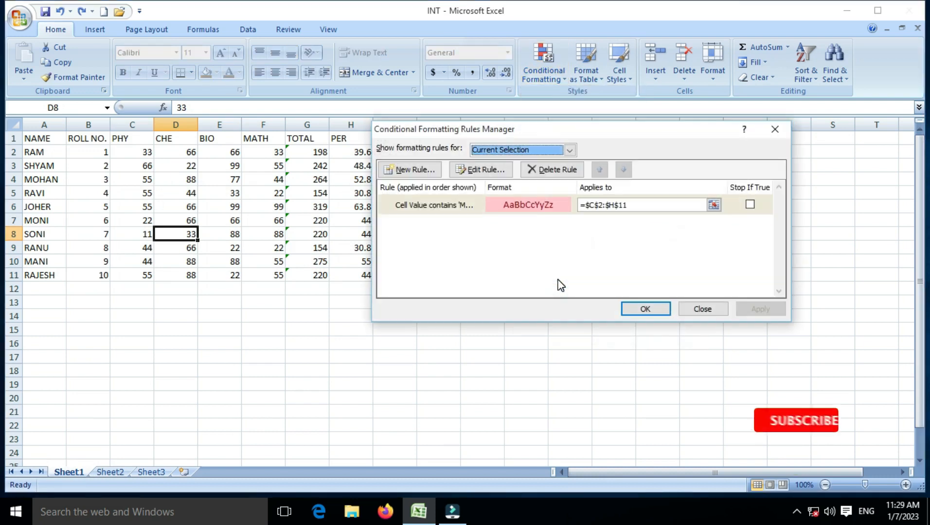
click(696, 308)
Examine the formula-based rule type in a new formatting rule for C2:G11, and cancel it
drag(134, 152, 301, 271)
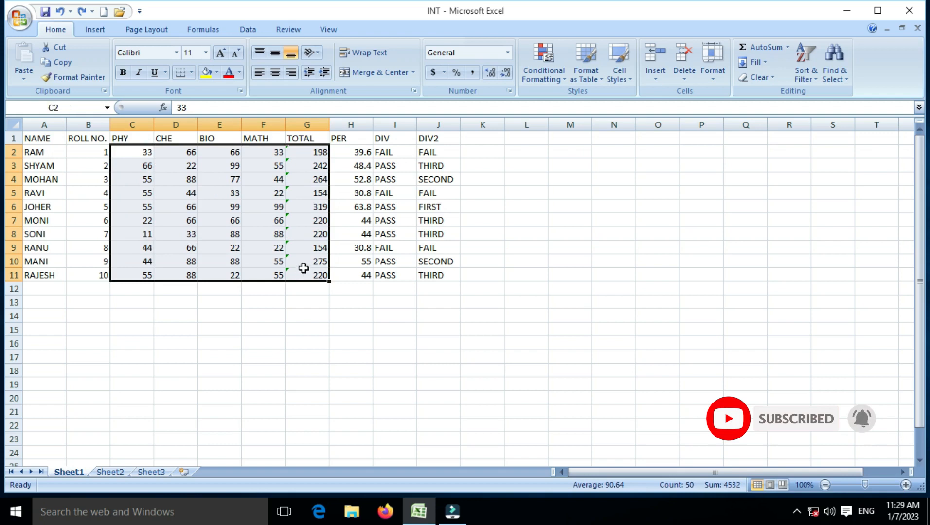
click(547, 73)
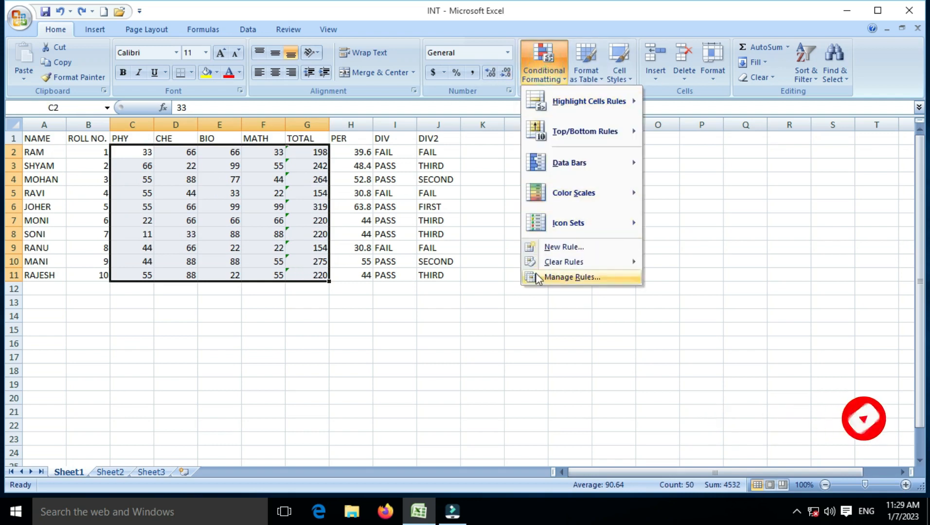
click(573, 247)
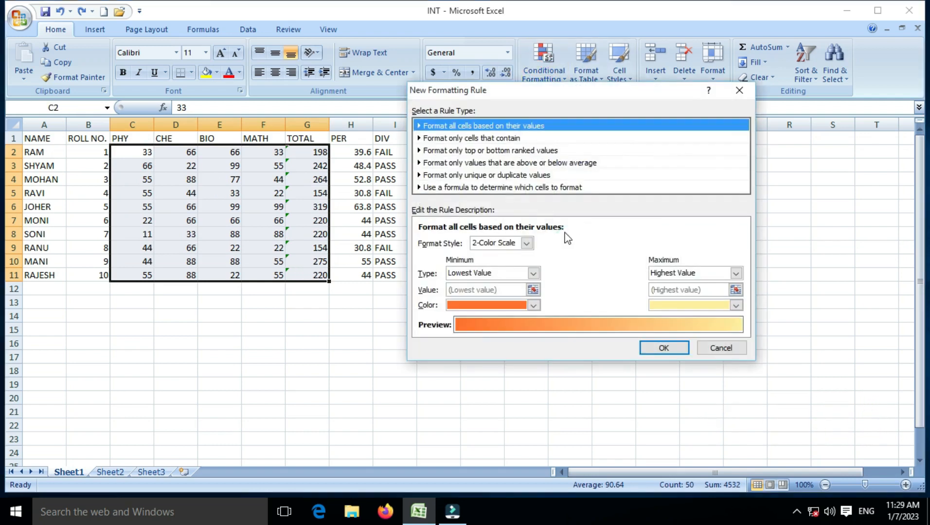
click(486, 187)
click(465, 241)
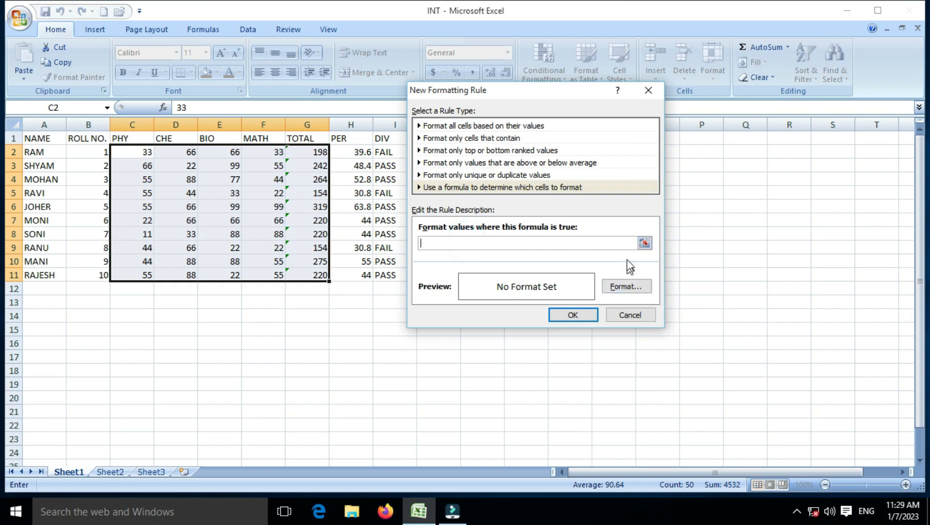
click(643, 244)
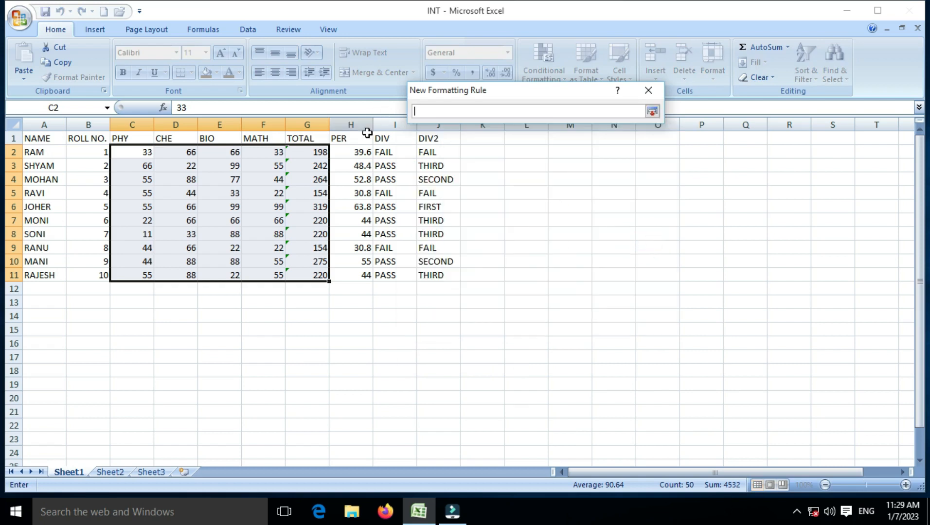
click(652, 91)
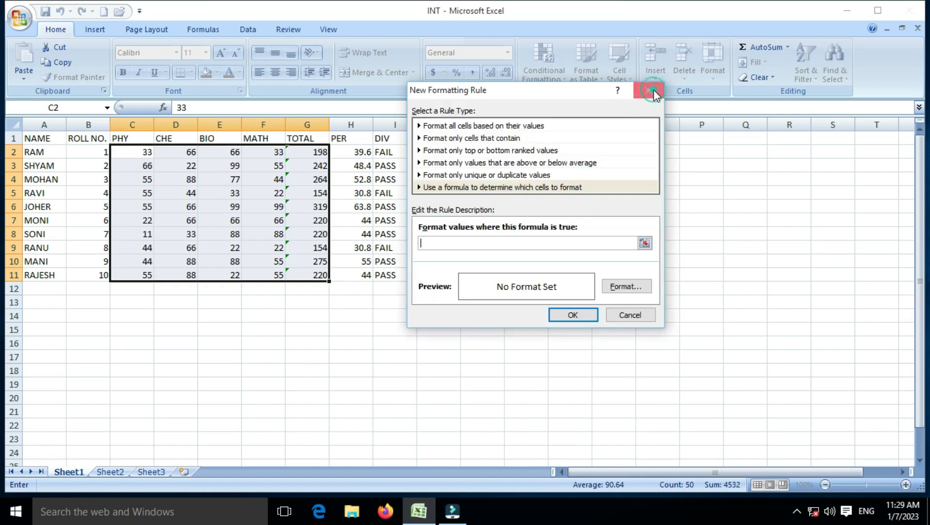
click(631, 315)
Edit the existing specific-text rule that applies to C2:H11 so that its font color is yellow
click(555, 78)
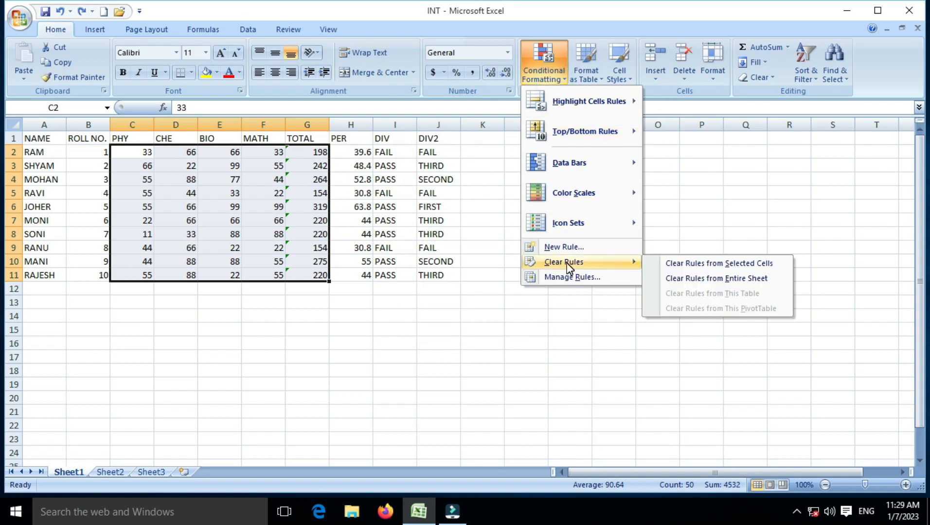
click(567, 277)
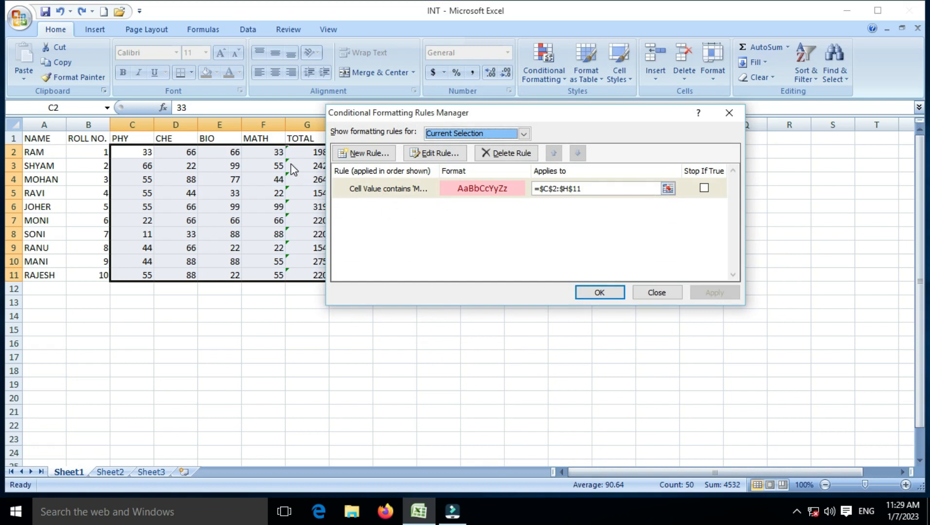
click(438, 153)
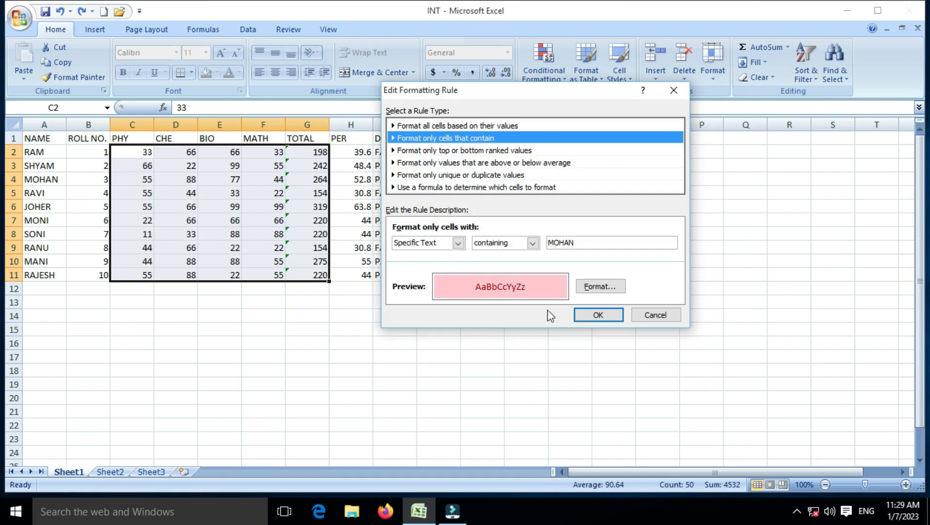
click(597, 287)
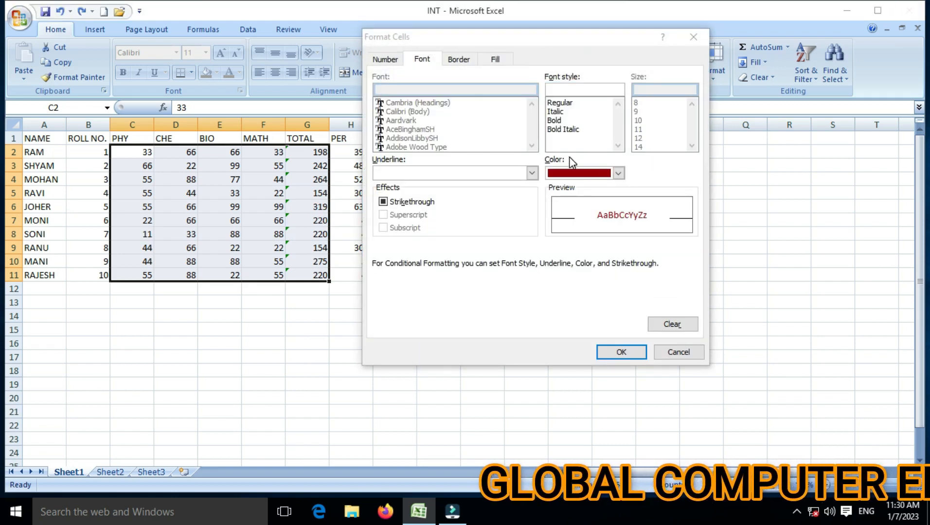
click(619, 173)
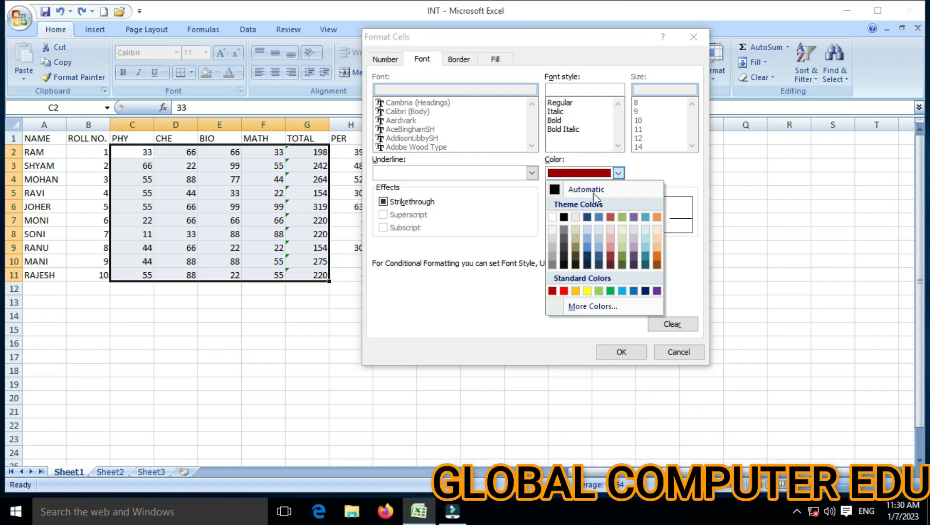
click(587, 291)
click(621, 353)
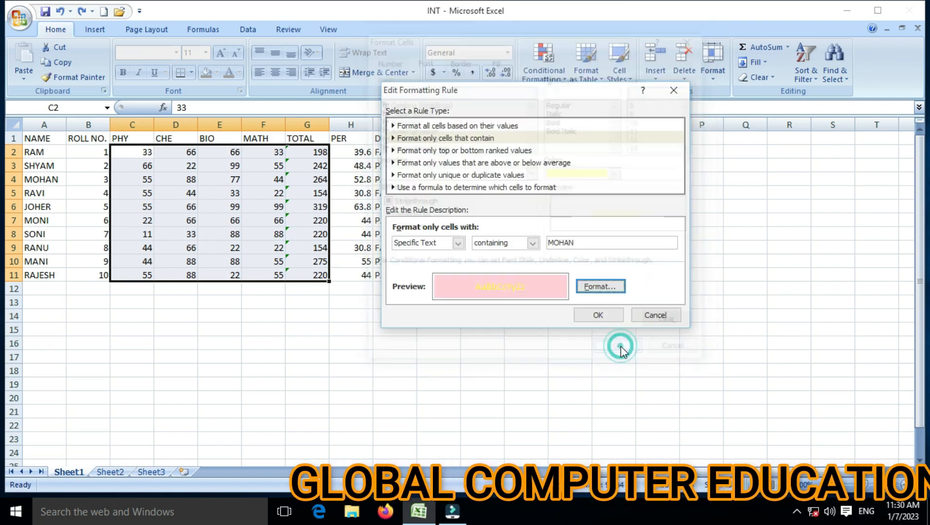
click(602, 311)
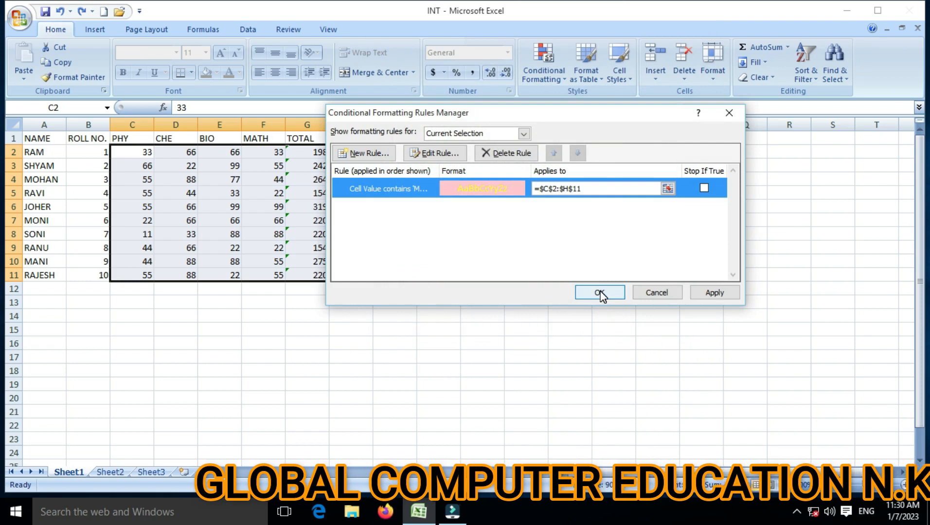
click(600, 292)
click(215, 219)
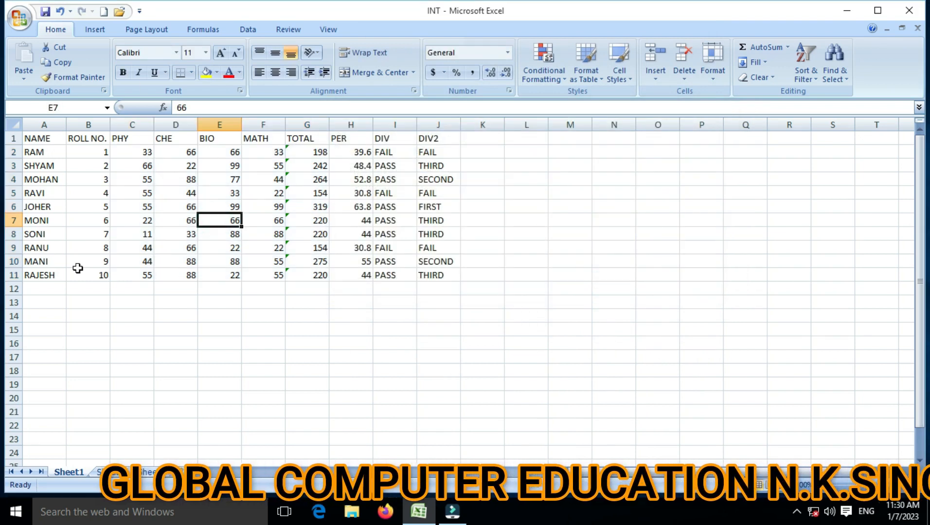
click(562, 72)
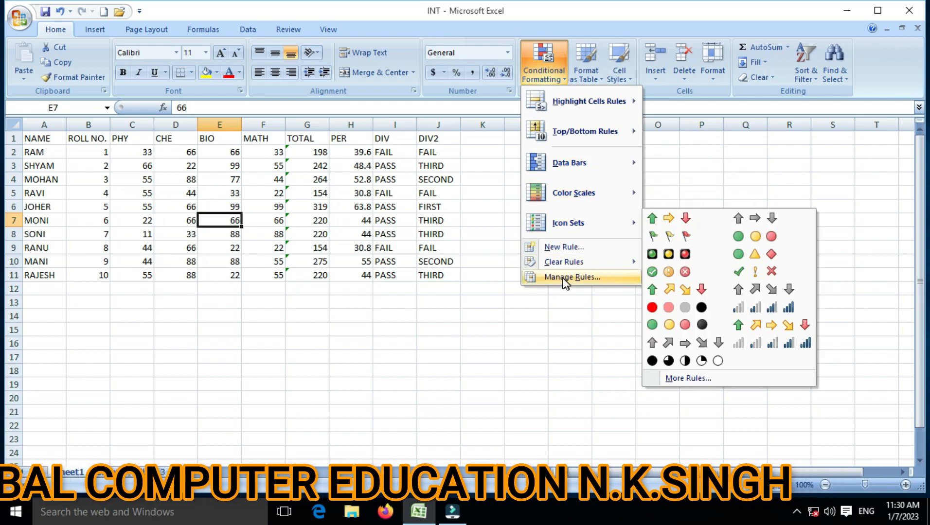
mouse_move(588, 101)
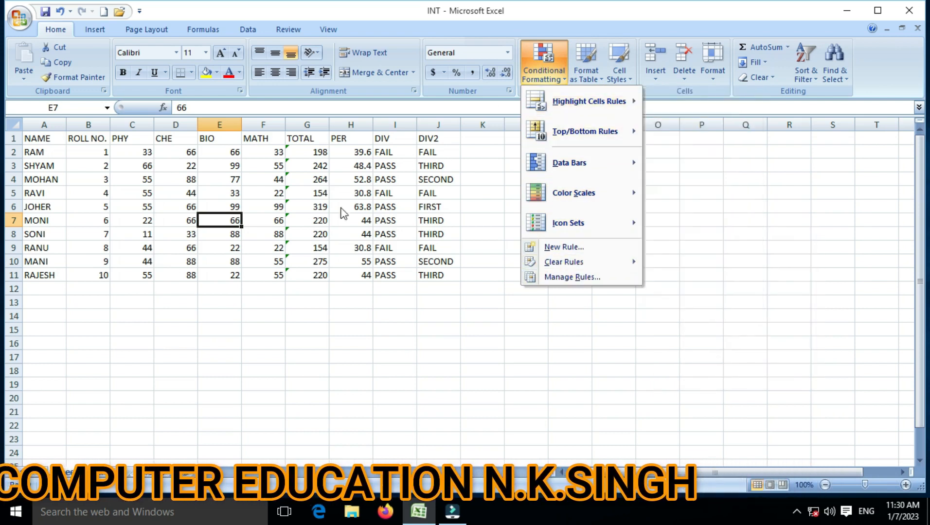
click(175, 180)
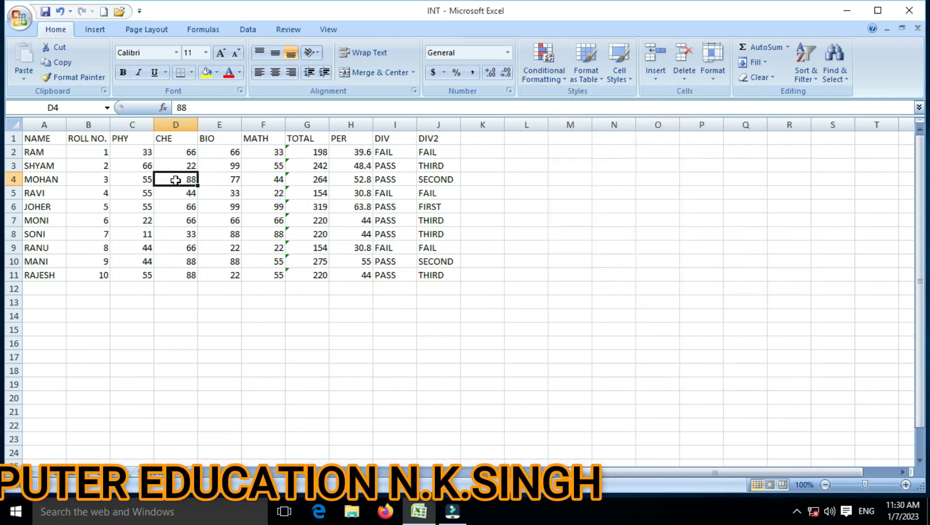